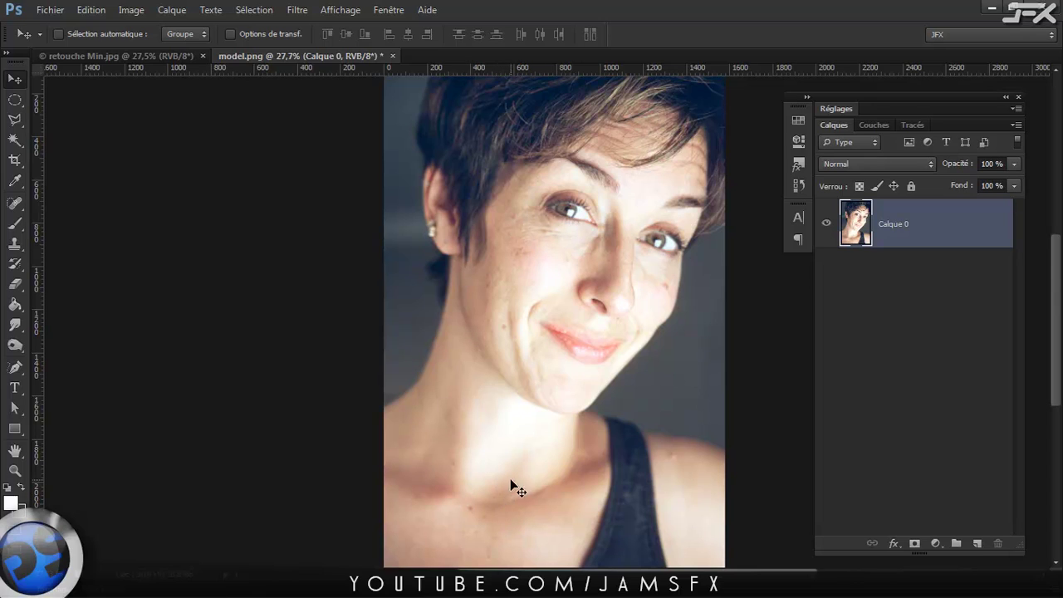
- Examine the portrait's Rouge, Vert and Bleu channels individually, then restore the RVB composite and return to the layer list
scroll(655, 359, down, 3)
scroll(655, 357, up, 1)
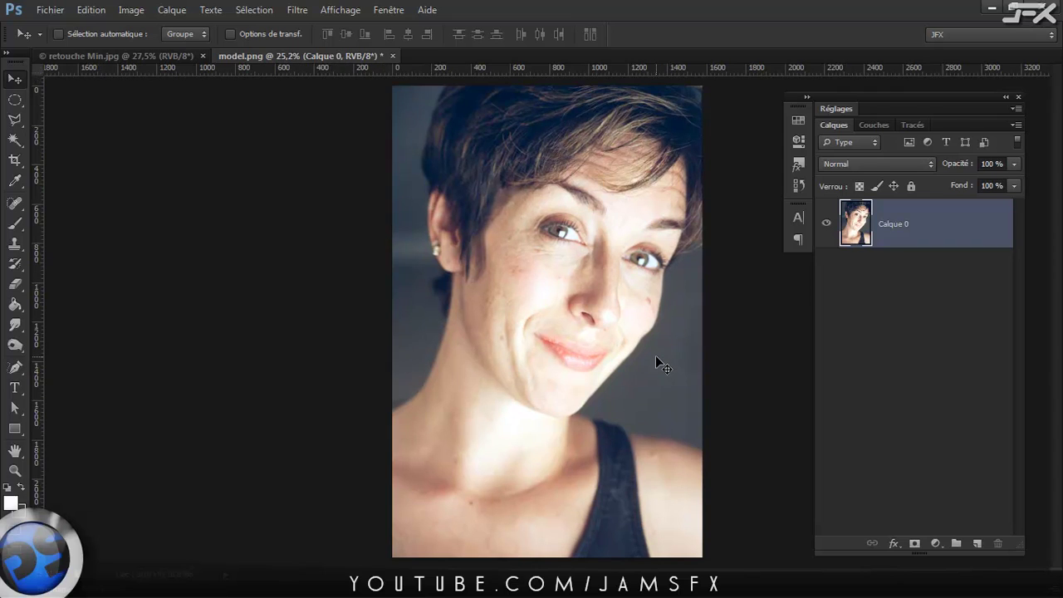
click(876, 126)
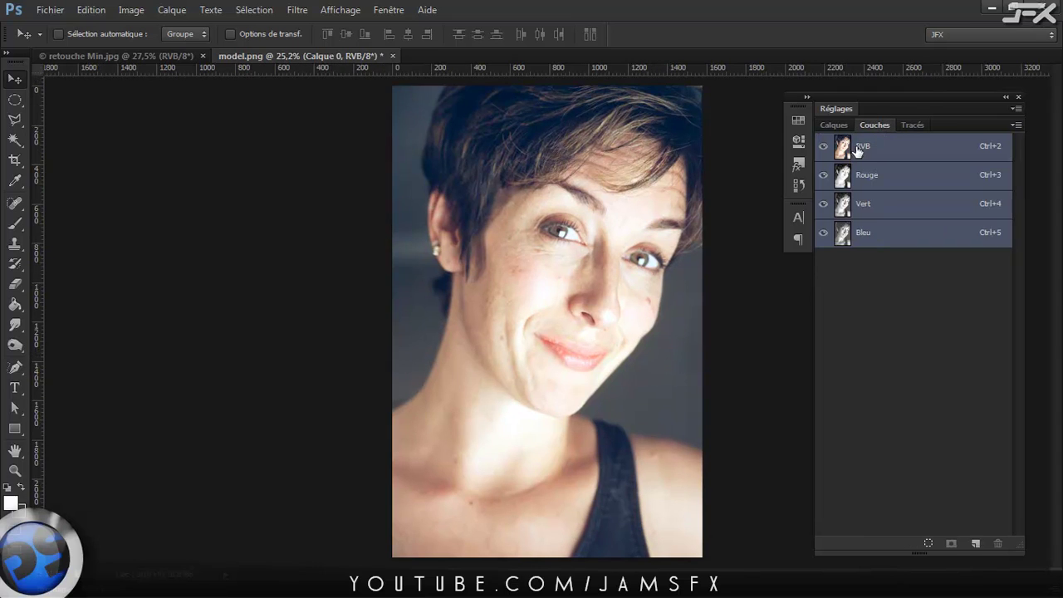
click(867, 175)
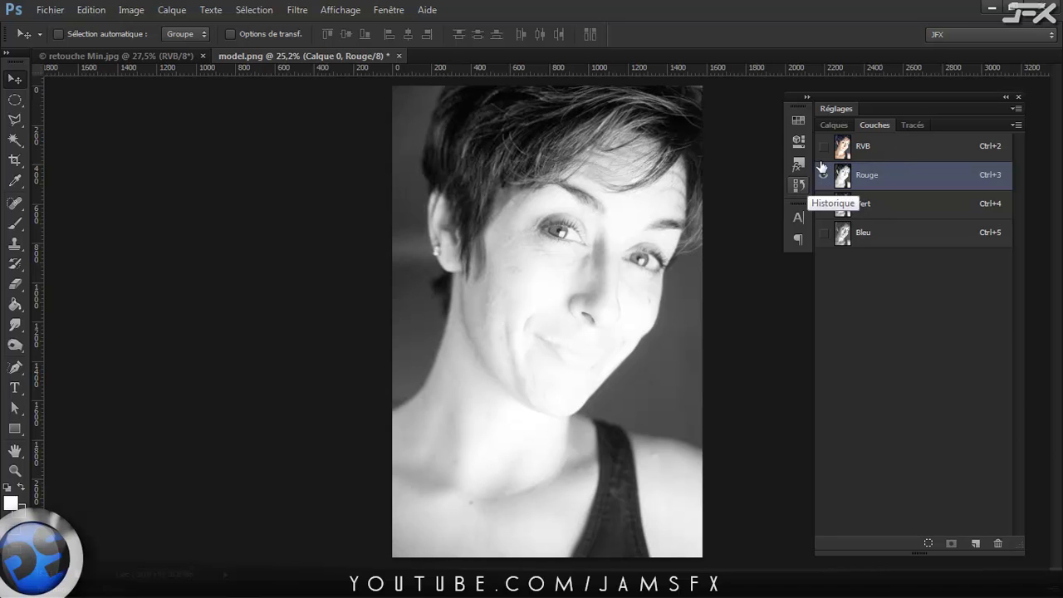
click(877, 207)
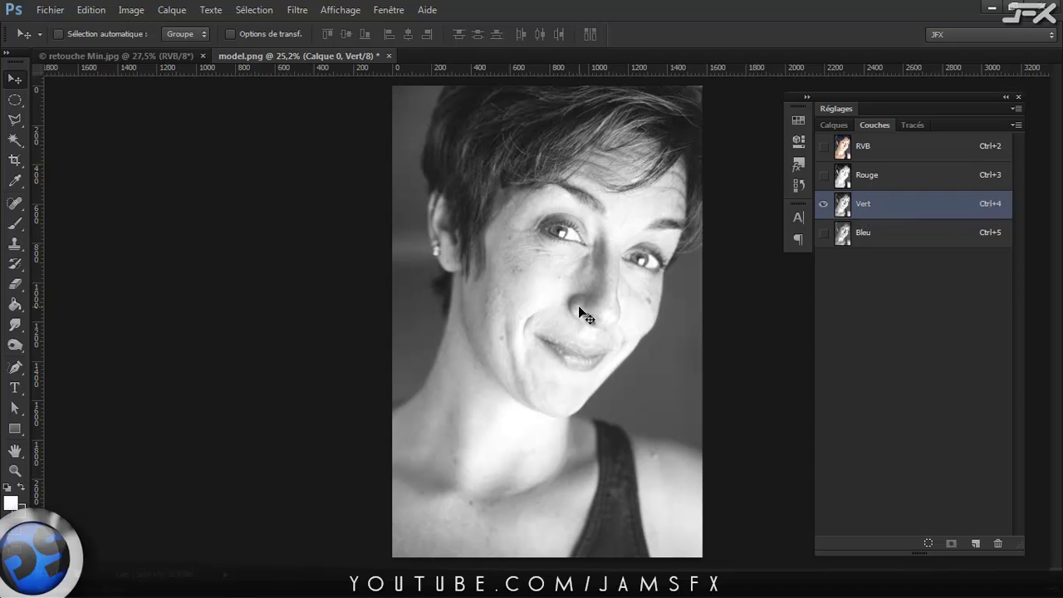
click(868, 232)
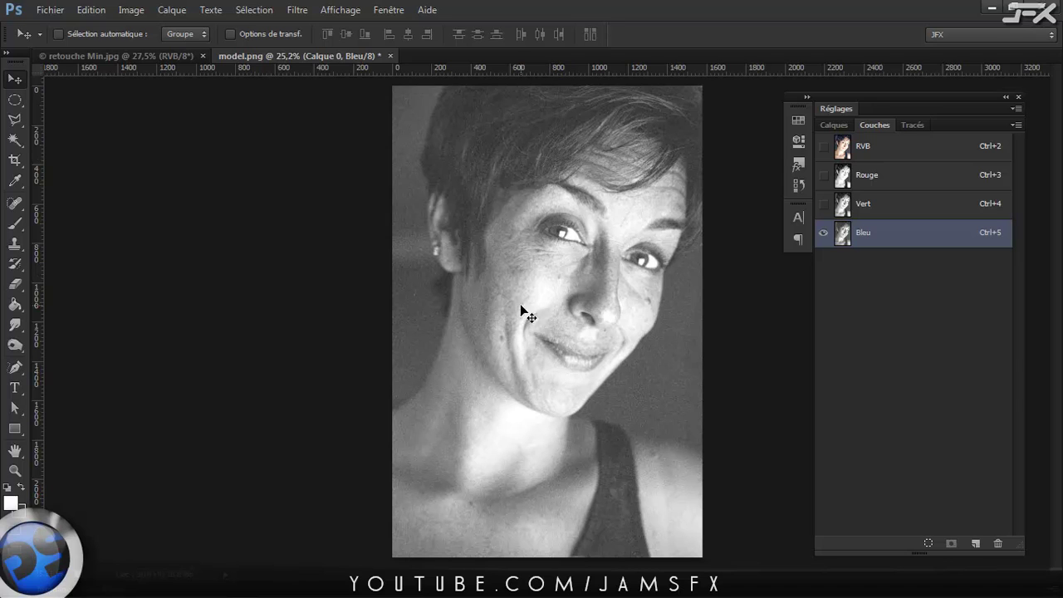
click(839, 152)
click(834, 125)
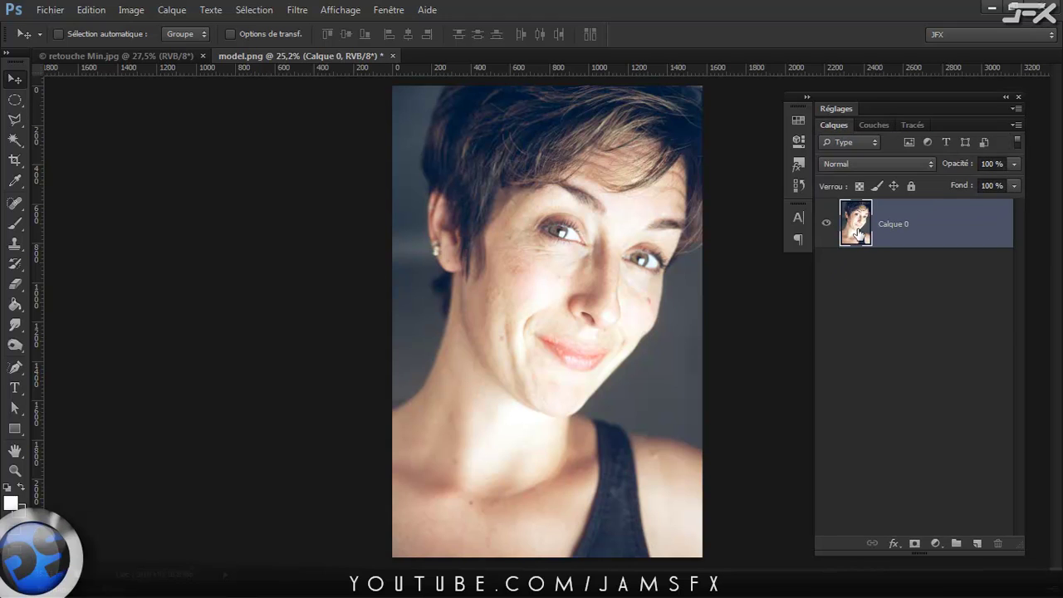
click(867, 124)
click(835, 125)
- Duplicate Calque 0 and set the copy's blend mode to Couleur
key(ctrl+j)
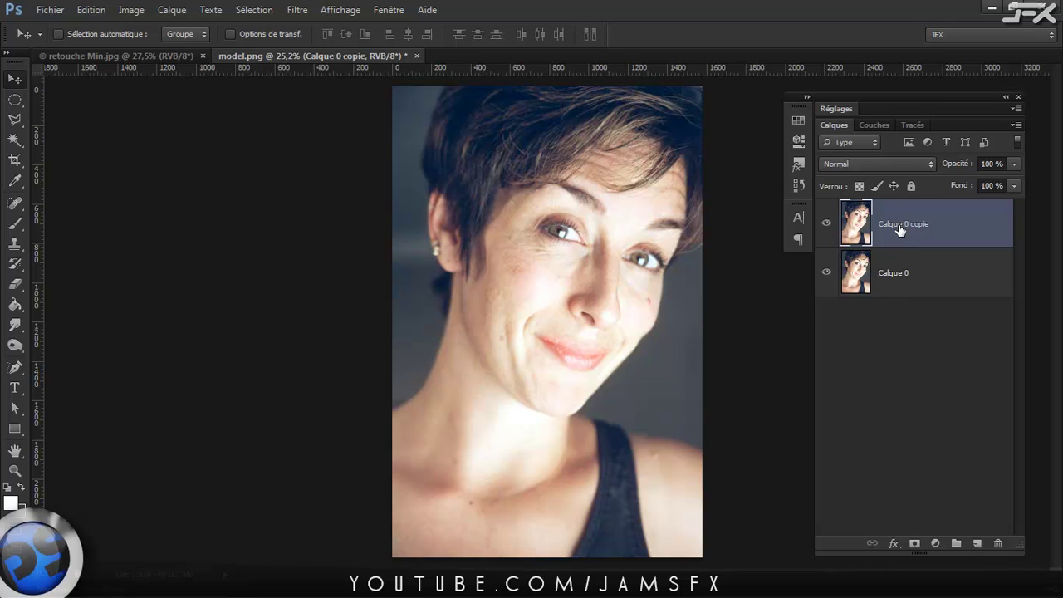
click(930, 166)
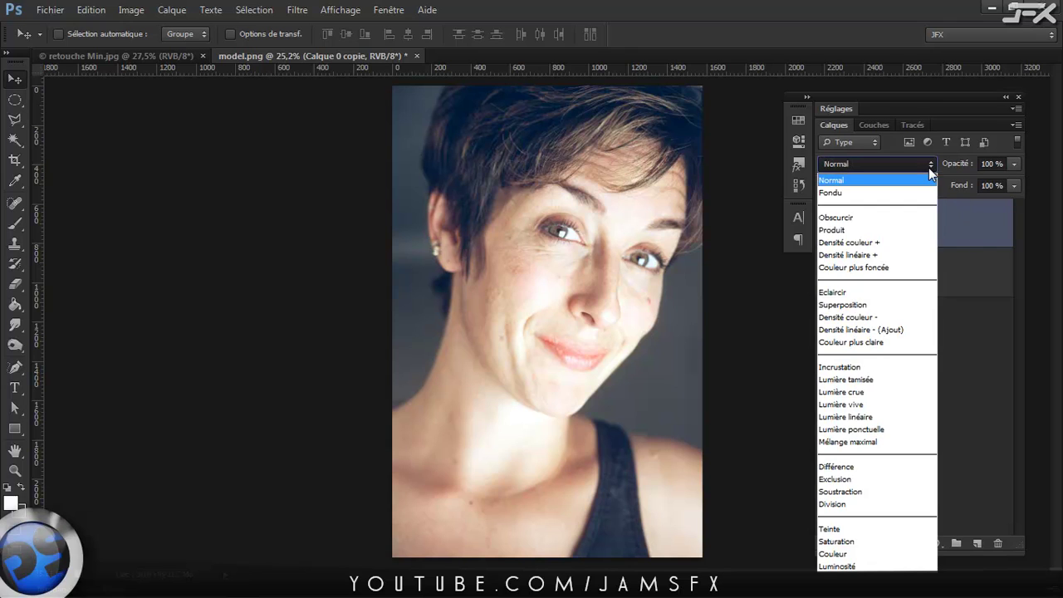
click(867, 553)
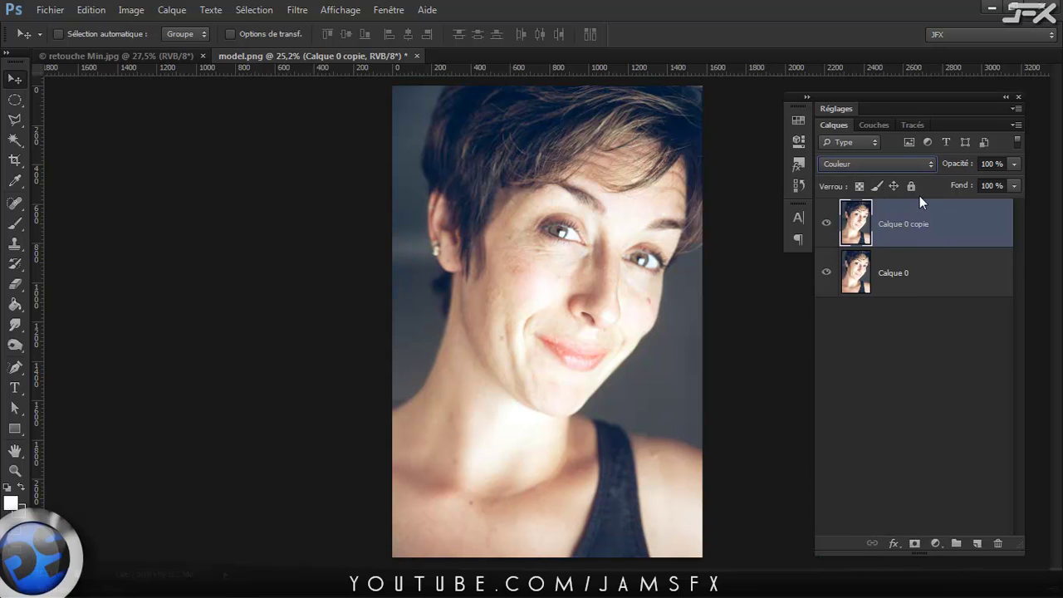
- Restrict Calque 0 copie's blending to the B channel by disabling R and V, and check it with Calque 0 briefly hidden
double_click(944, 225)
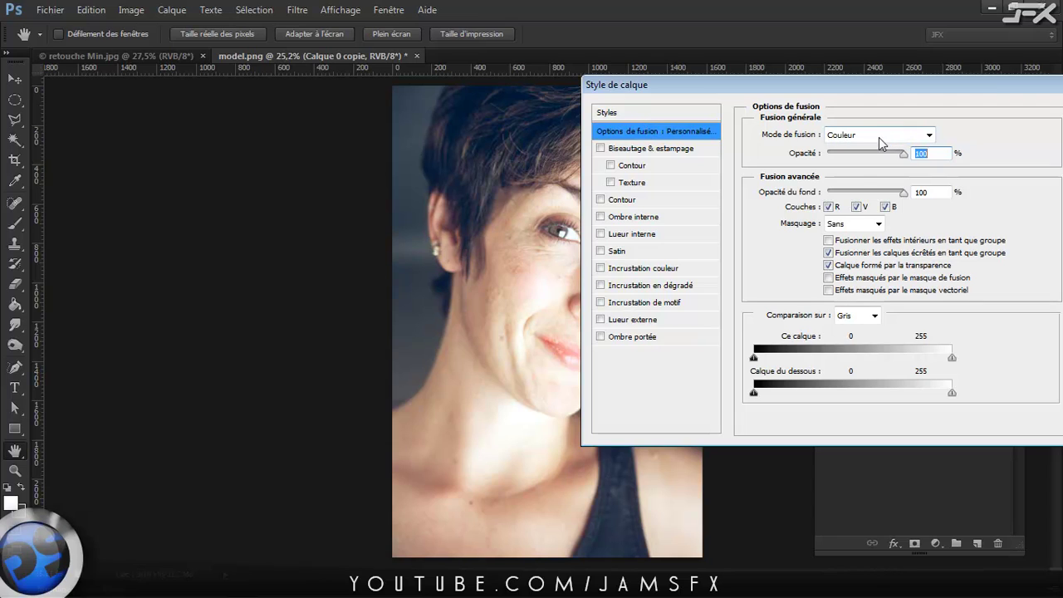
click(829, 208)
click(856, 207)
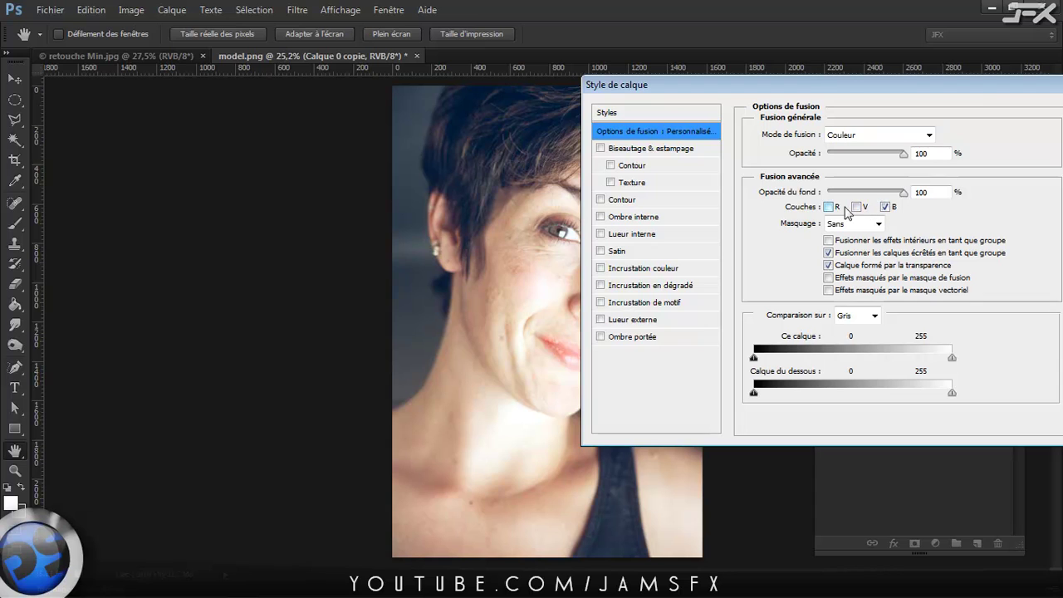
drag(966, 84, 736, 100)
click(932, 107)
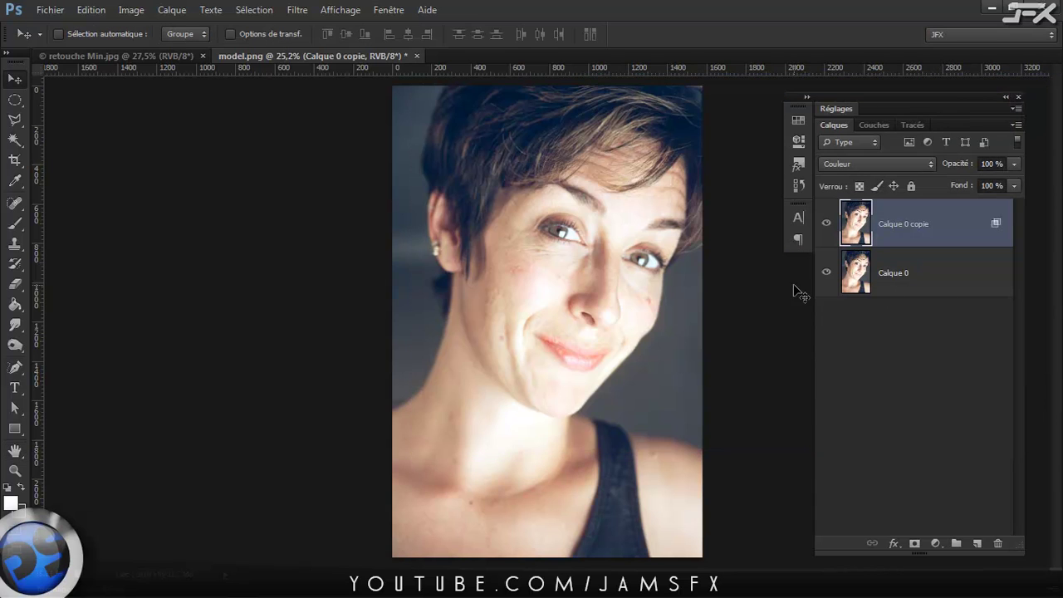
click(825, 274)
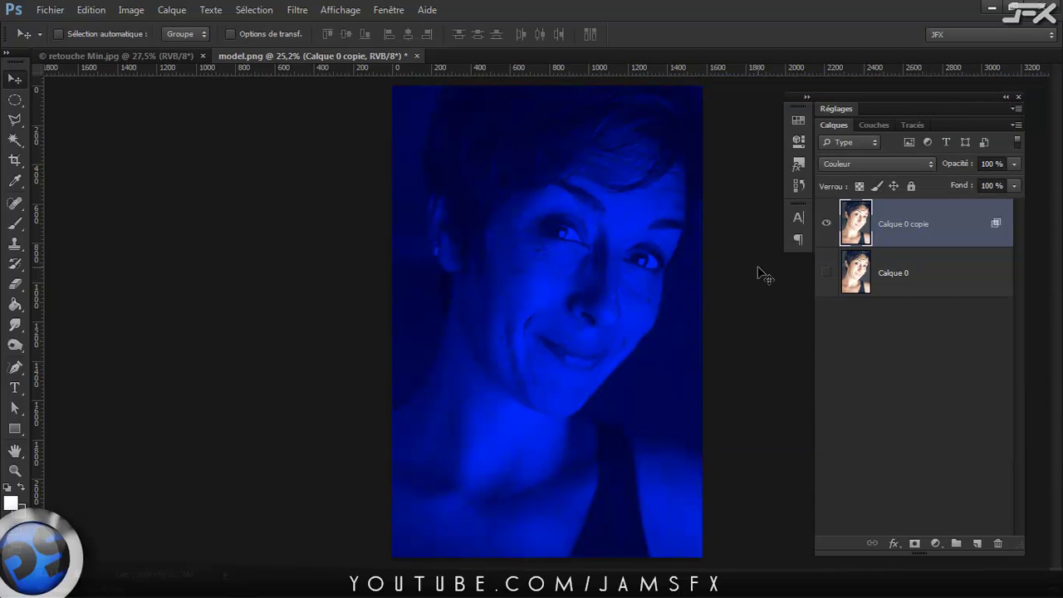
click(827, 273)
click(943, 453)
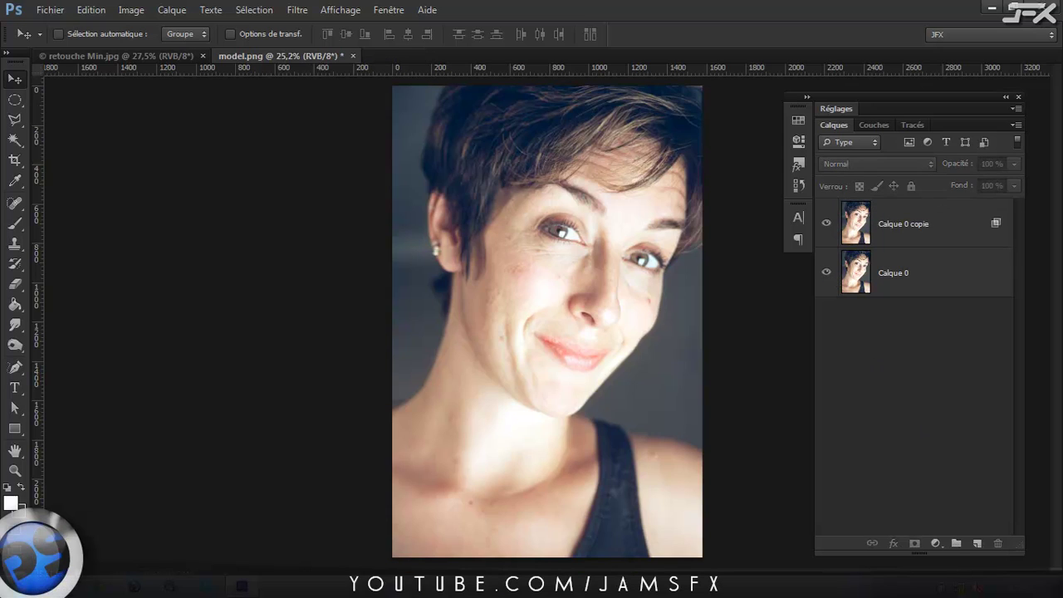
click(921, 587)
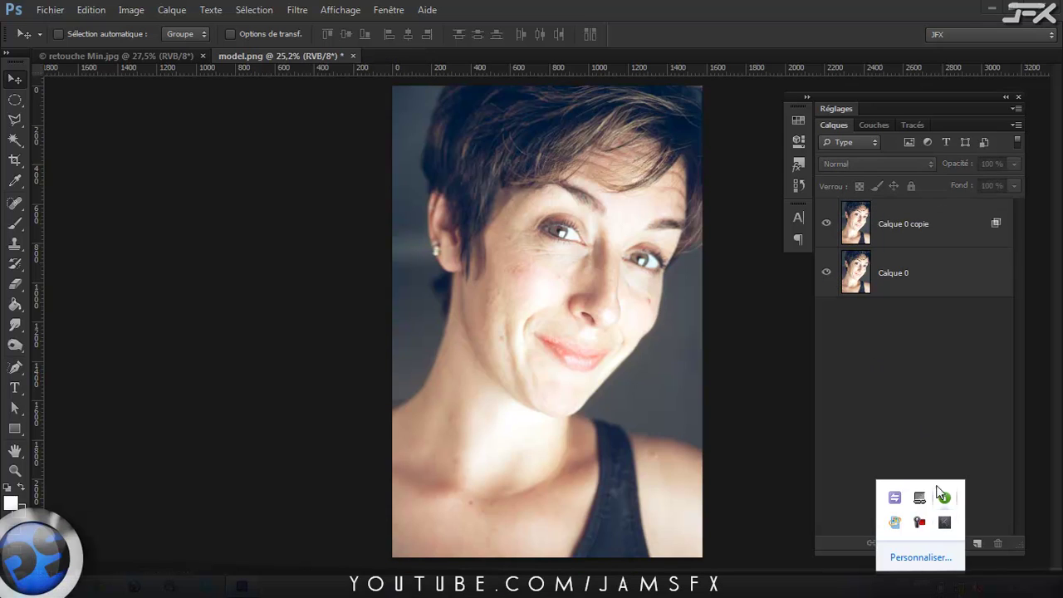
click(884, 357)
click(886, 274)
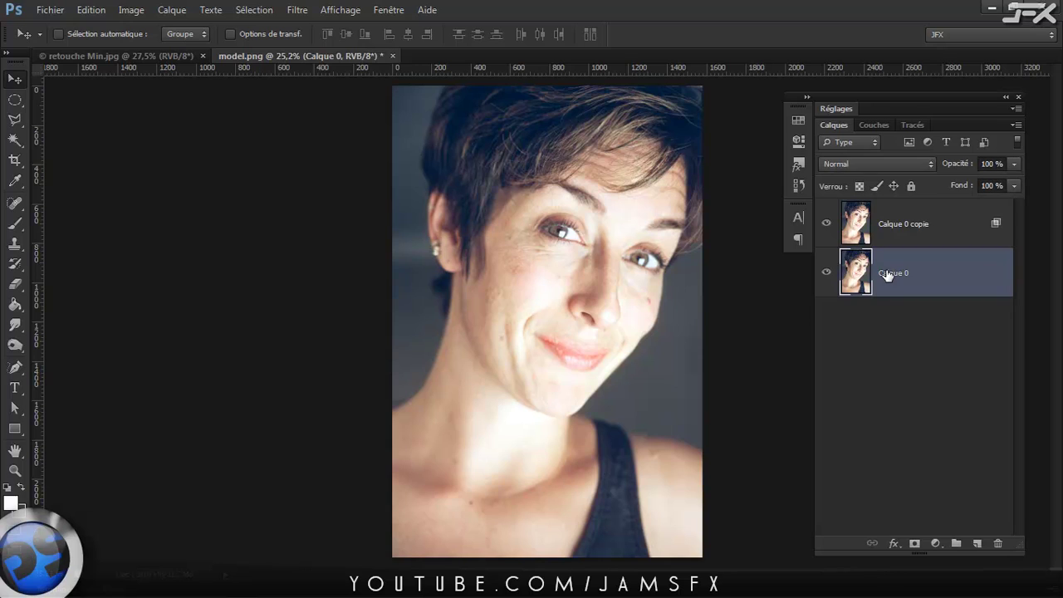
- Apply a Flou gaussien with a 10,0 pixel radius to Calque 0 copie, and compare the portrait with and without that layer
click(907, 232)
click(300, 12)
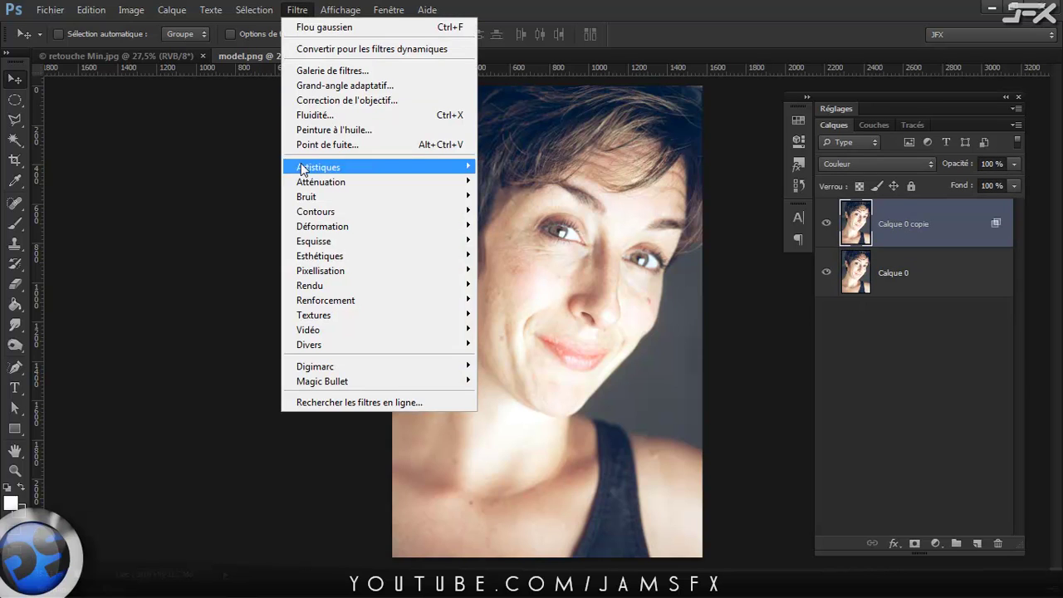
mouse_move(341, 185)
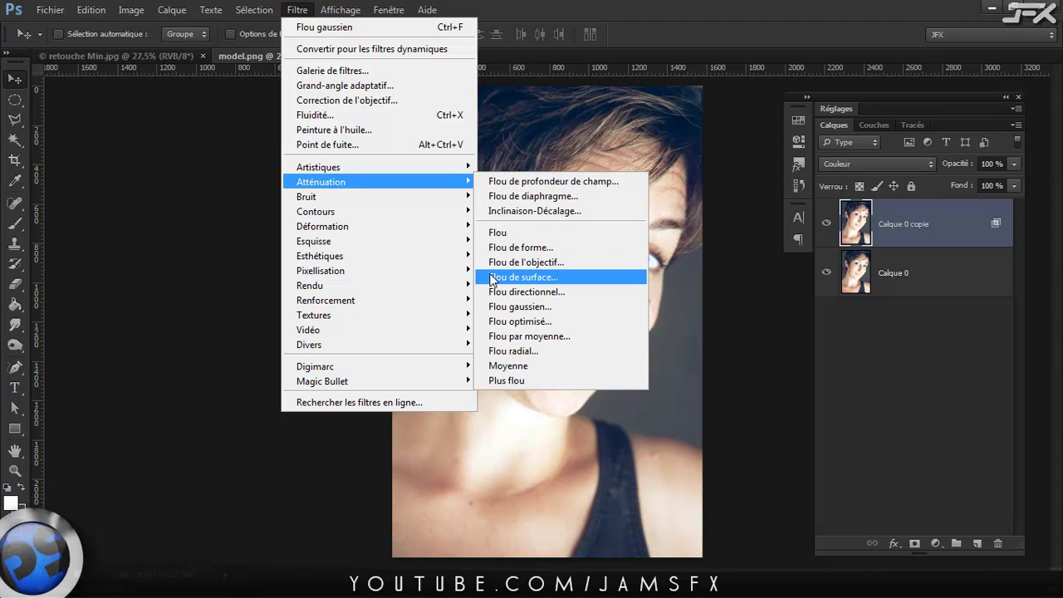
click(499, 307)
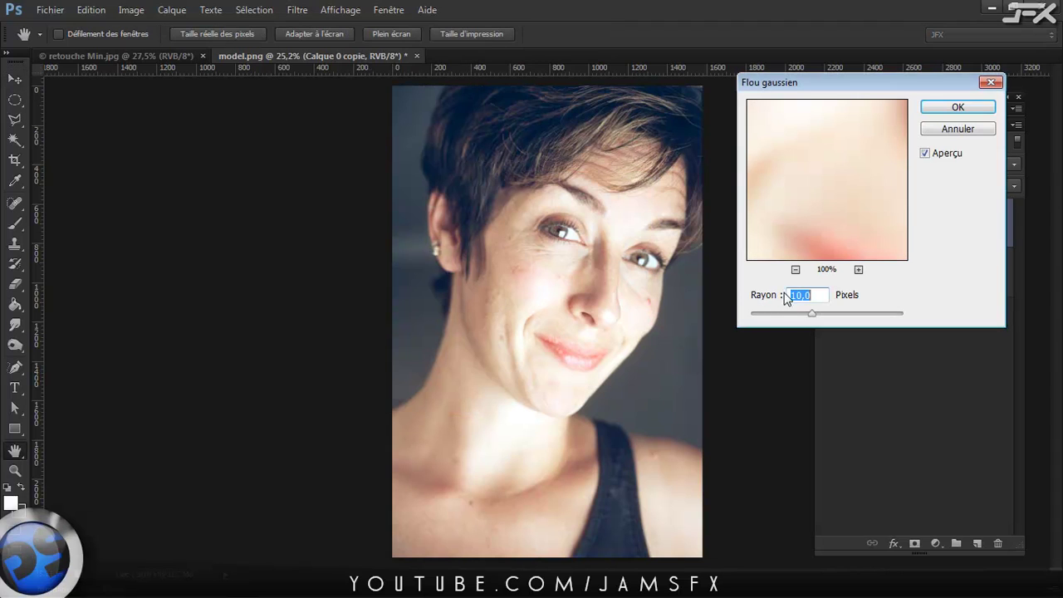
key(Return)
key(v)
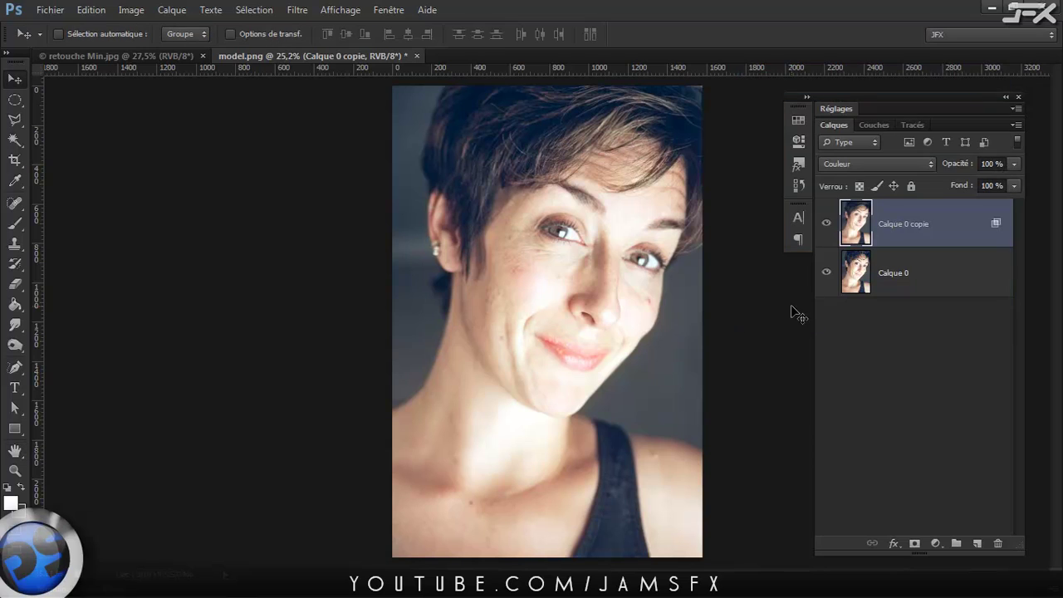
click(827, 223)
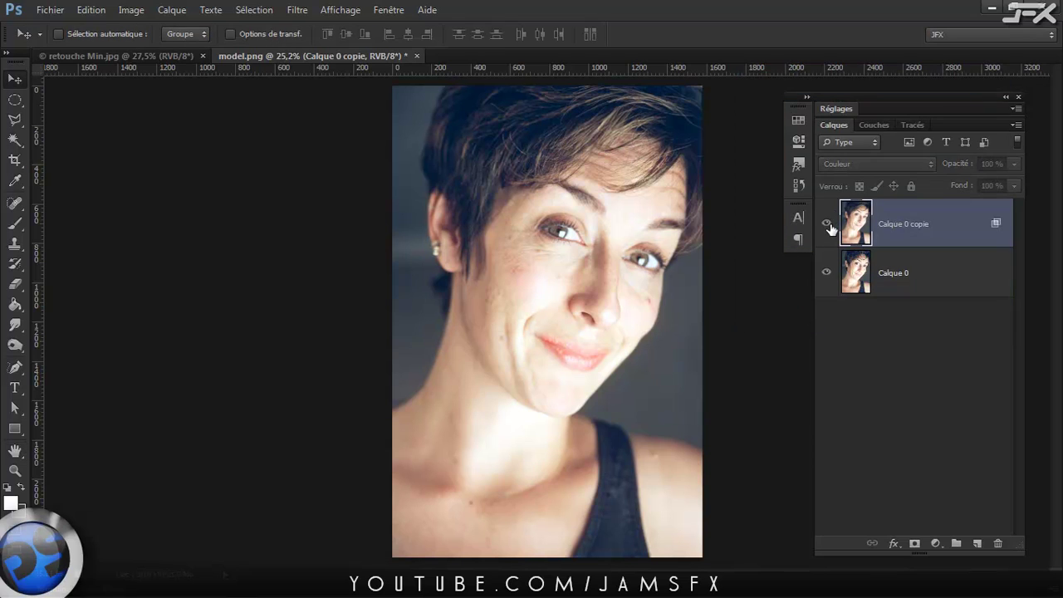
click(828, 225)
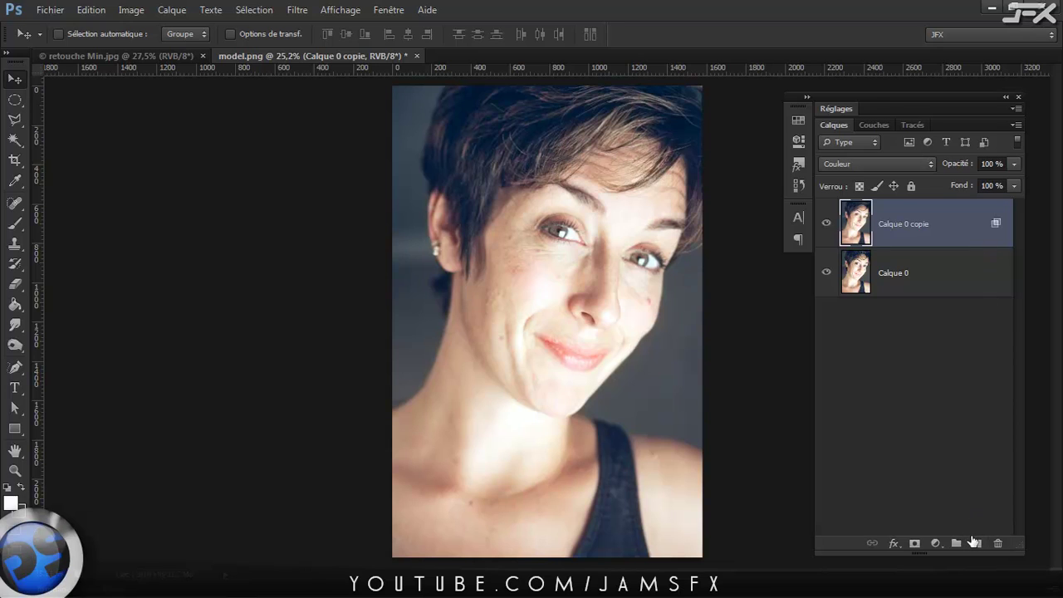
- Add a Courbes adjustment layer above Calque 0 copie and resize its settings so more of the portrait shows
click(936, 544)
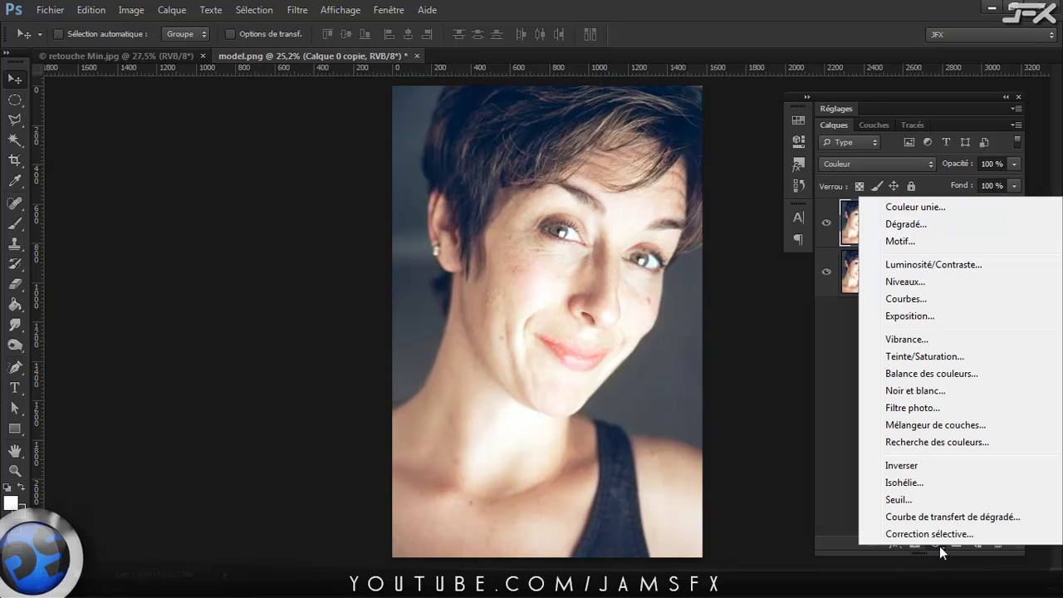
click(917, 301)
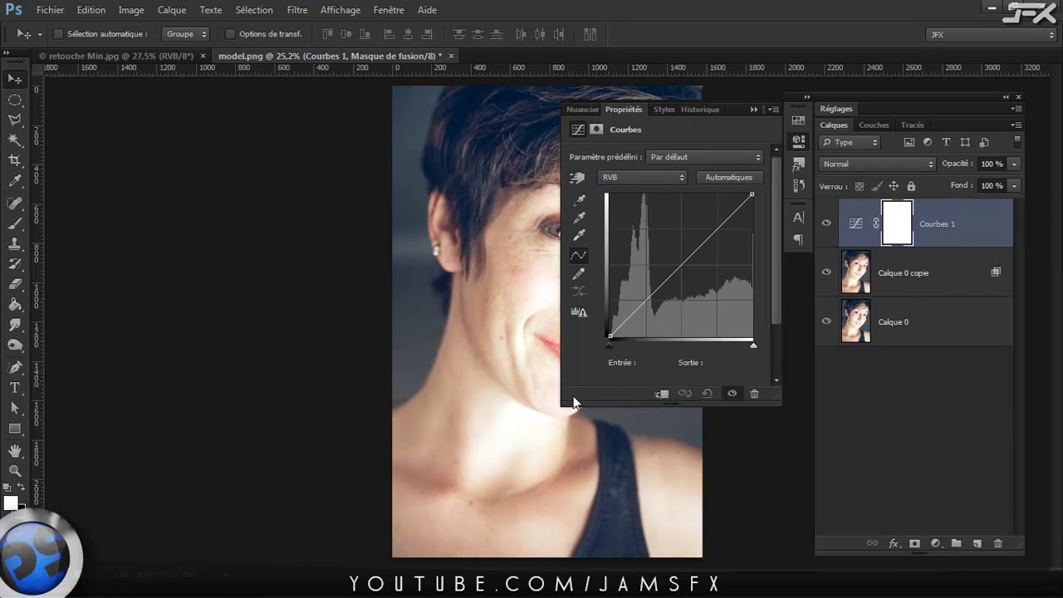
drag(573, 402, 626, 308)
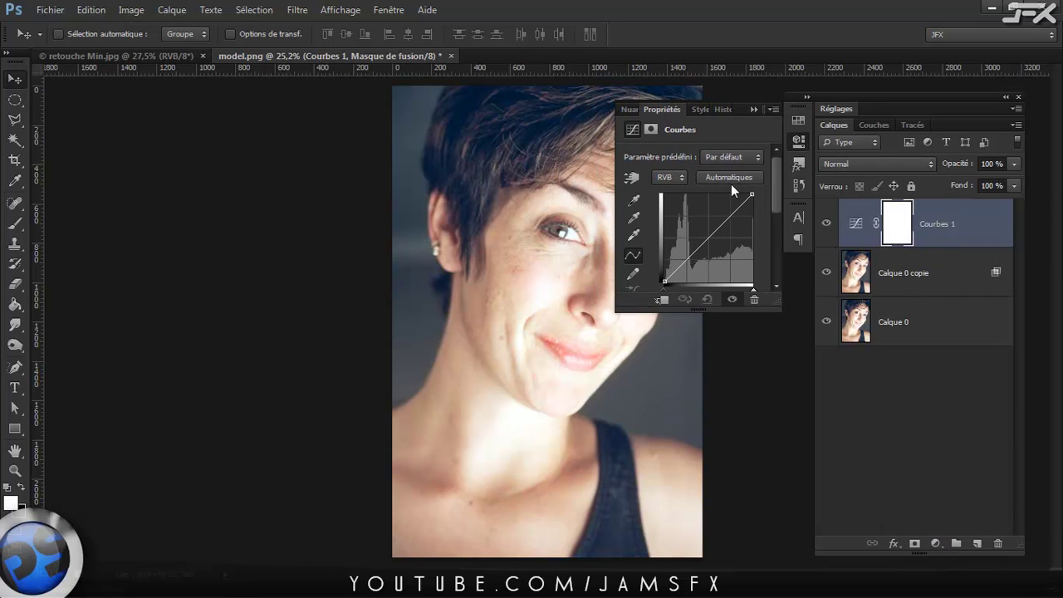
drag(764, 311, 767, 342)
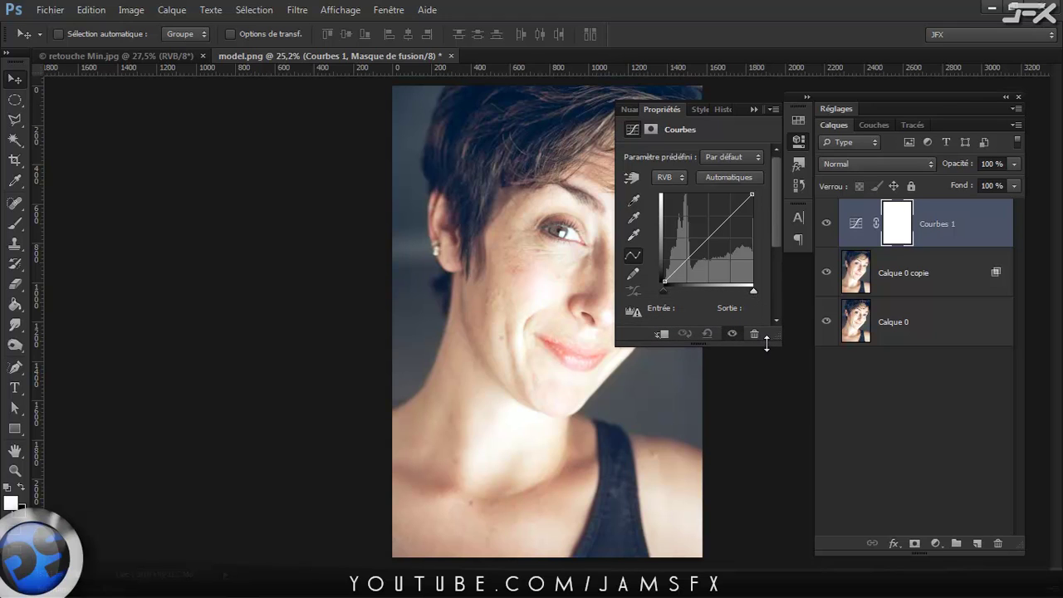
click(771, 111)
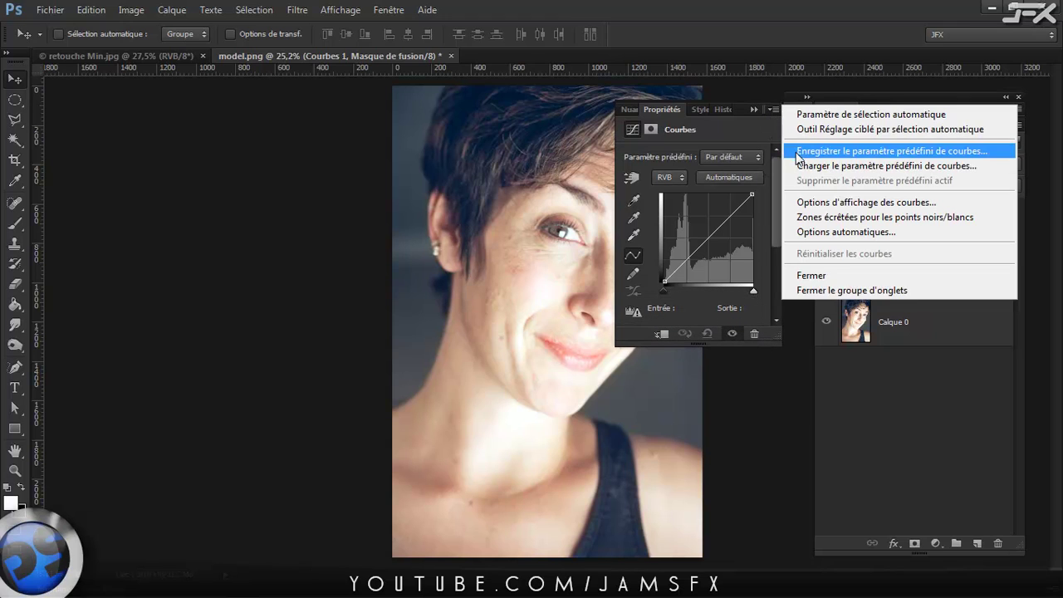
click(771, 109)
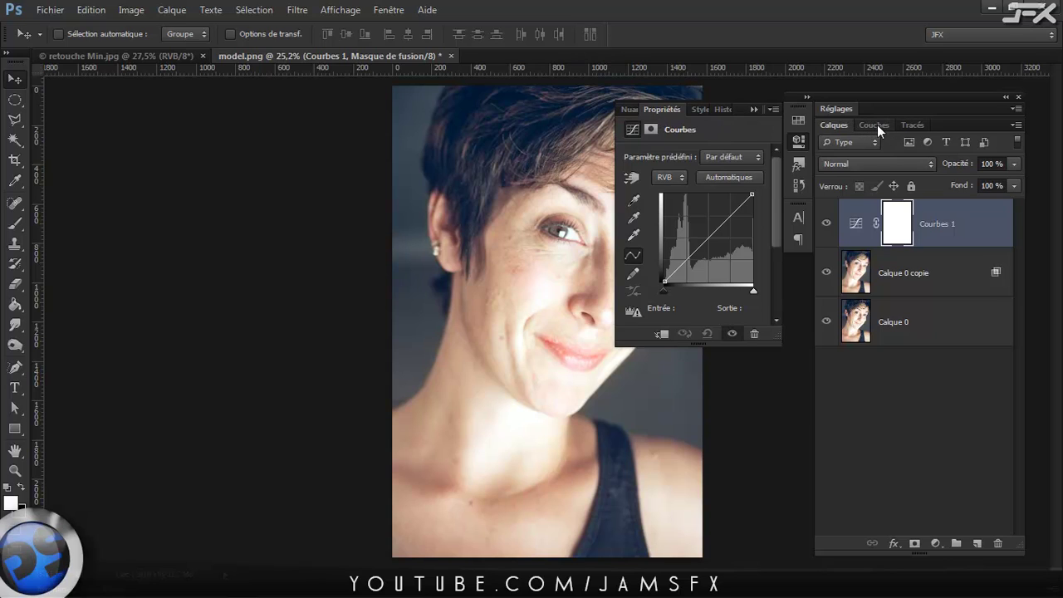
click(388, 9)
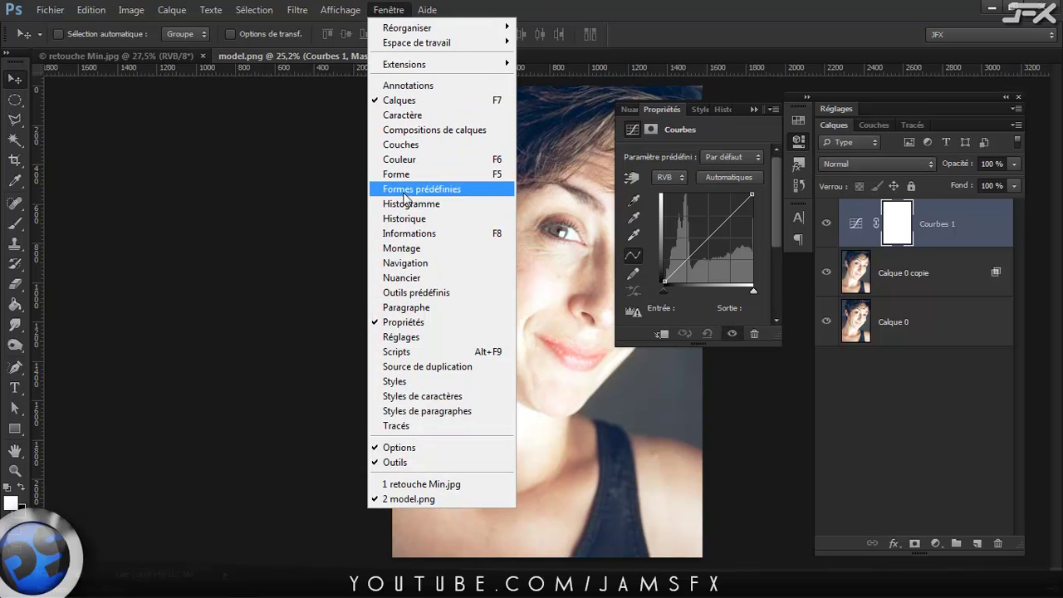
click(693, 6)
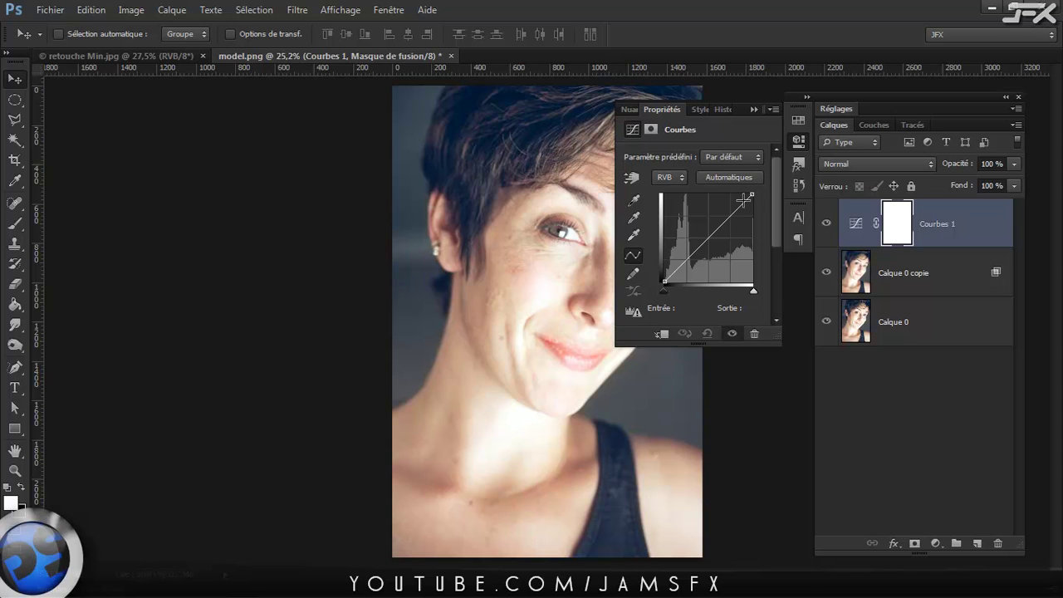
- Load the Color Facial Retouch curves preset into the Courbes adjustment layer
click(772, 110)
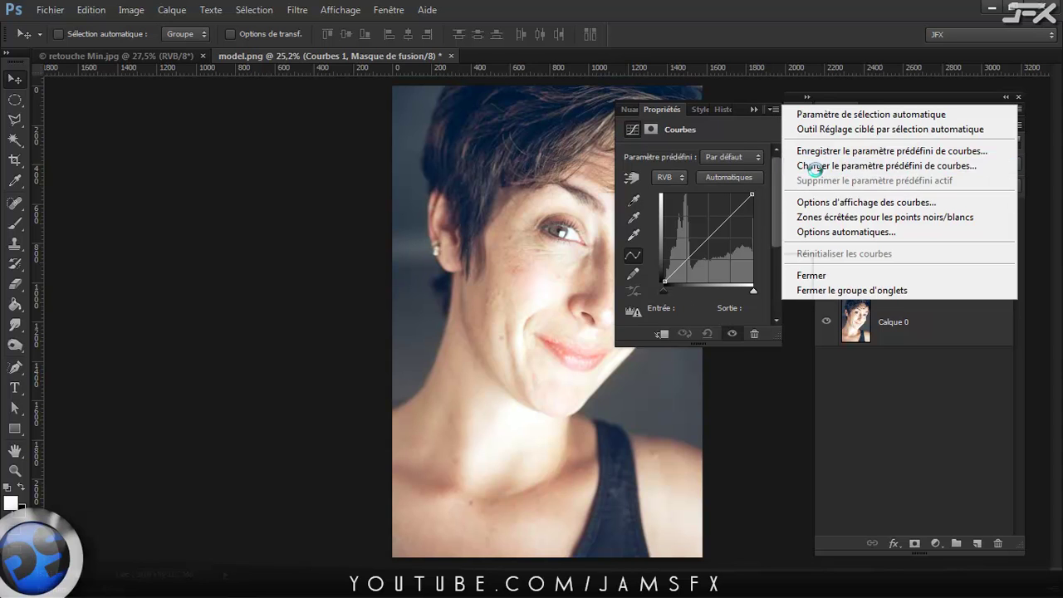
click(820, 165)
double_click(498, 153)
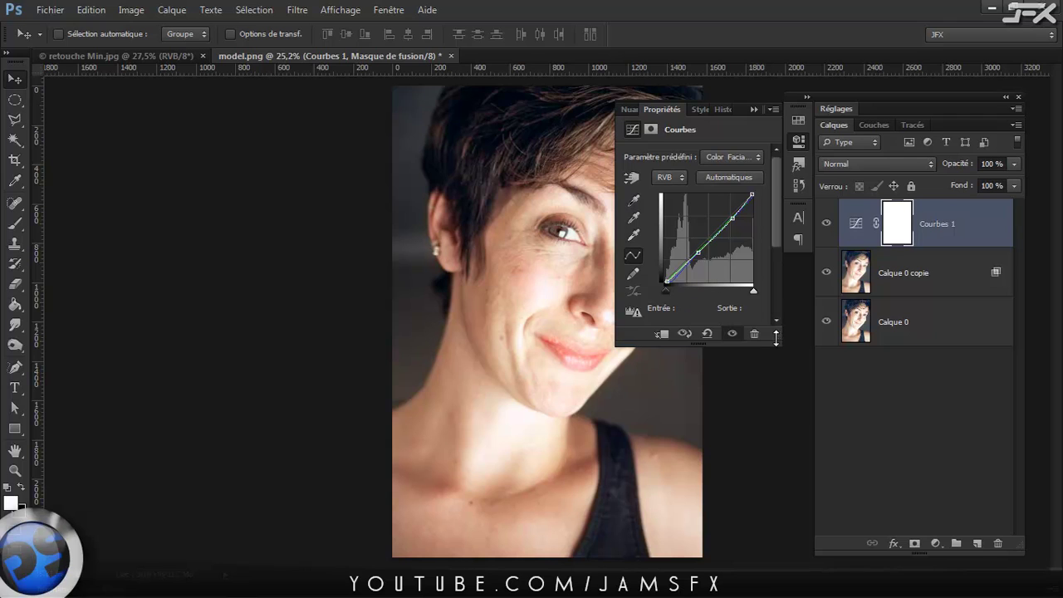
- Enlarge the Courbes settings so the graph is easier to read, and display the Rouge channel's curve
drag(776, 336, 776, 381)
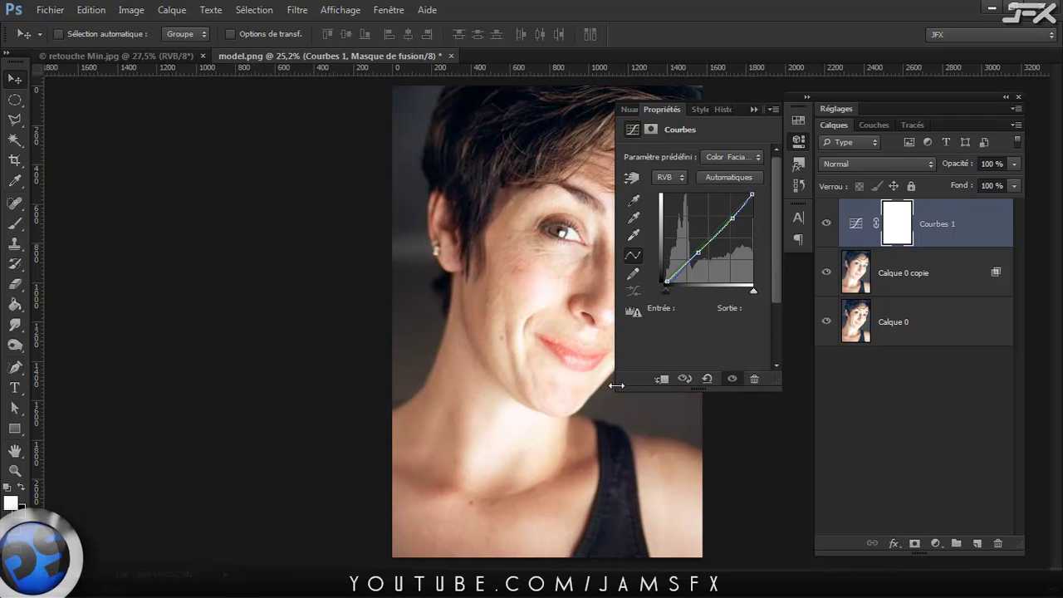
drag(617, 387, 584, 429)
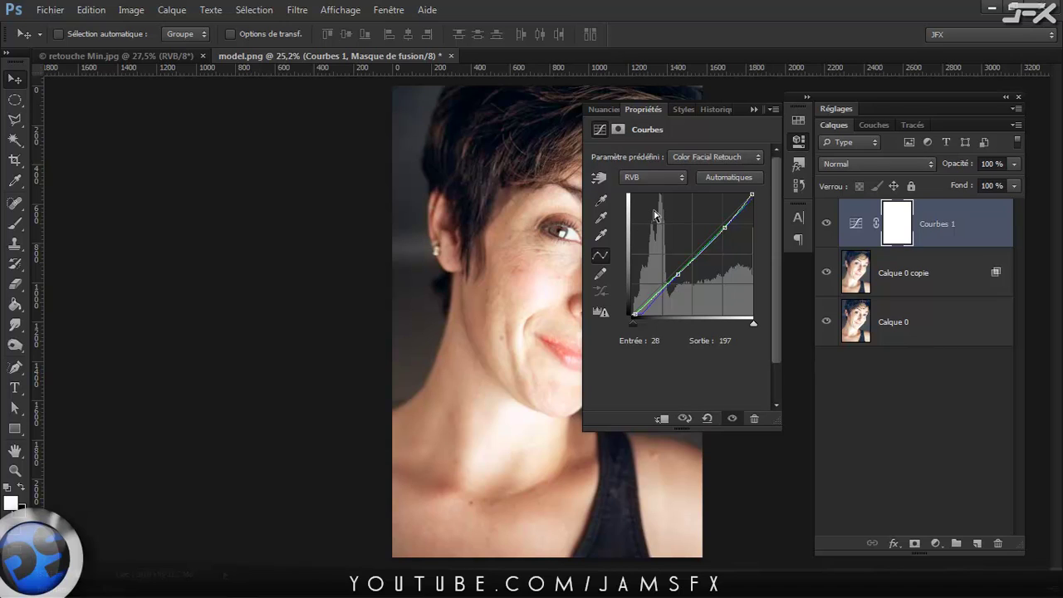
click(673, 178)
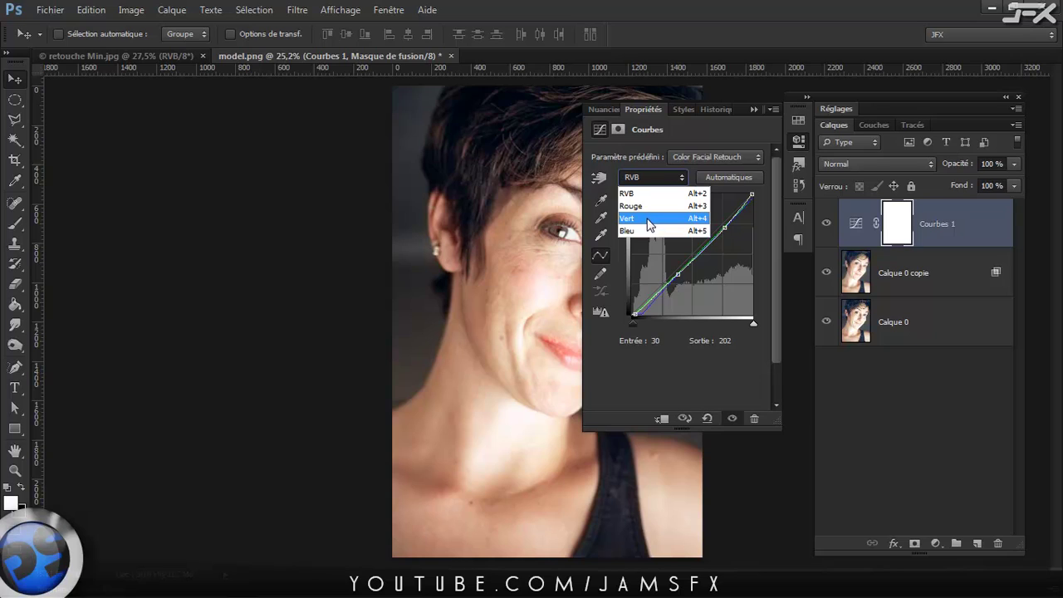
click(648, 209)
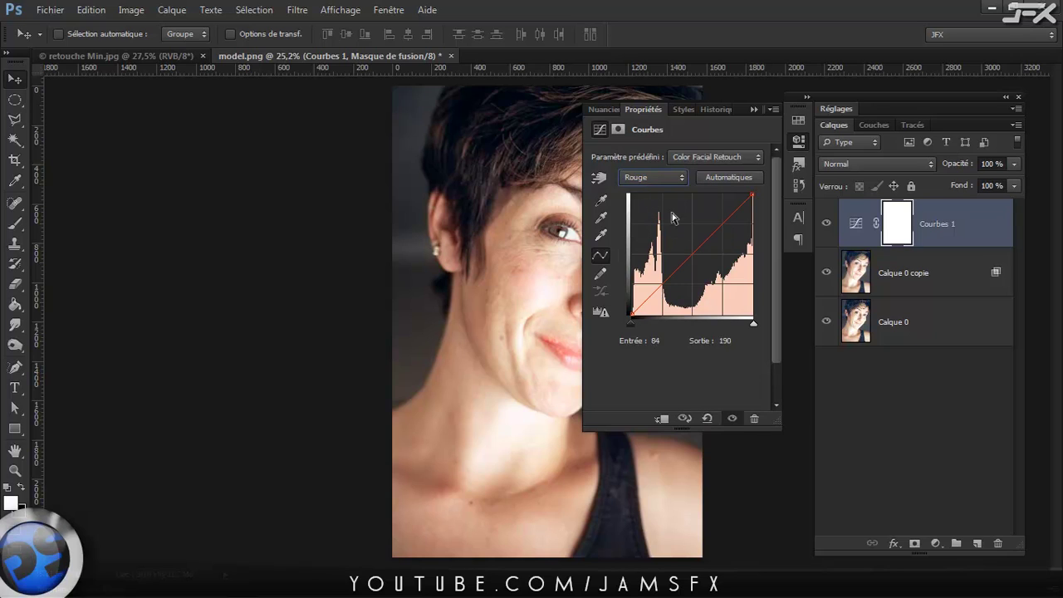
- Check the Entrée and Sortie values of each of the four points on the Vert channel's curve
click(669, 180)
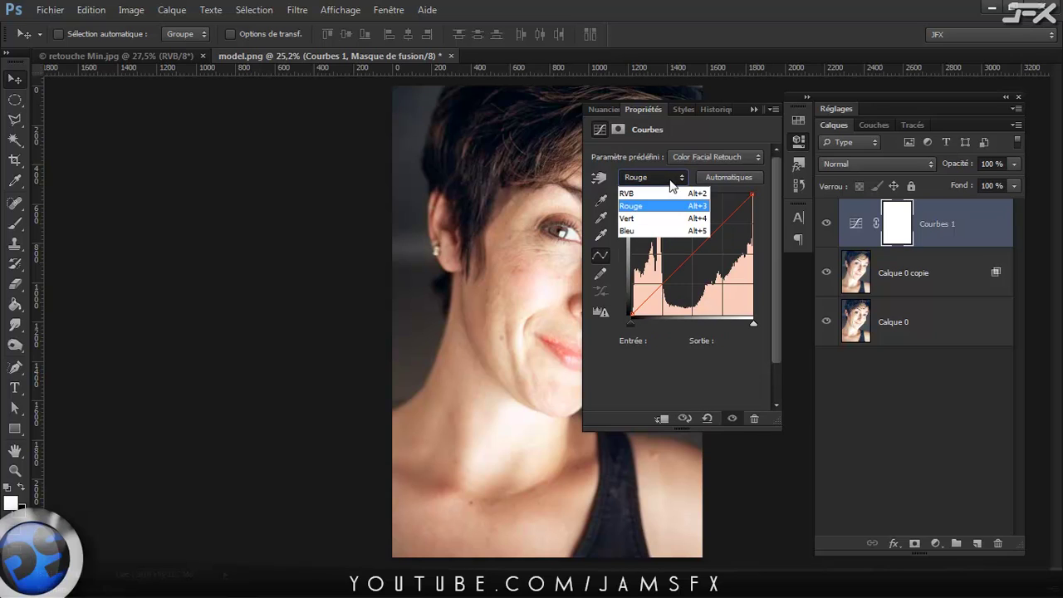
click(667, 217)
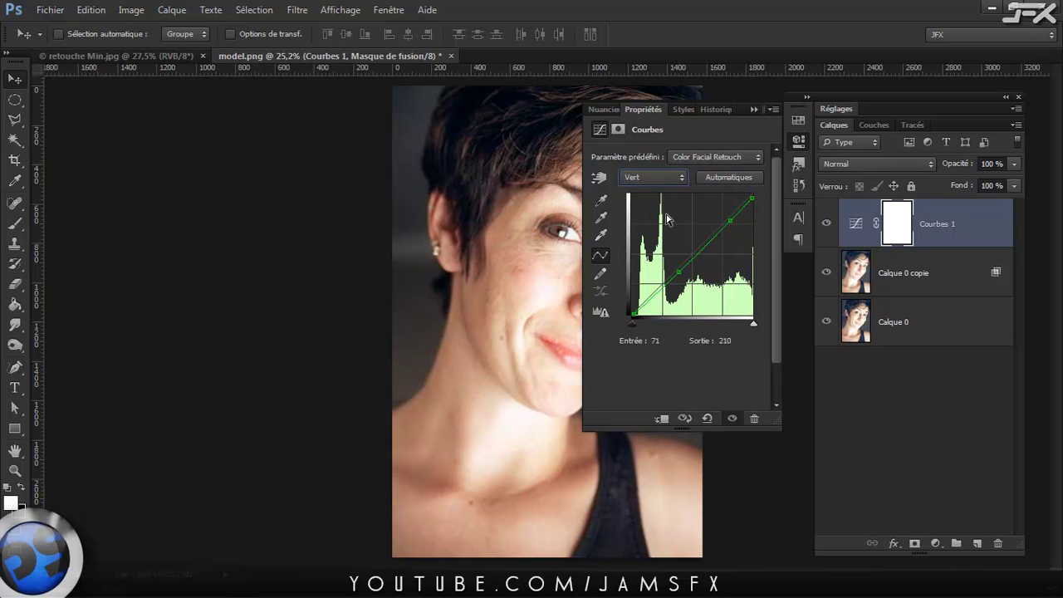
click(634, 314)
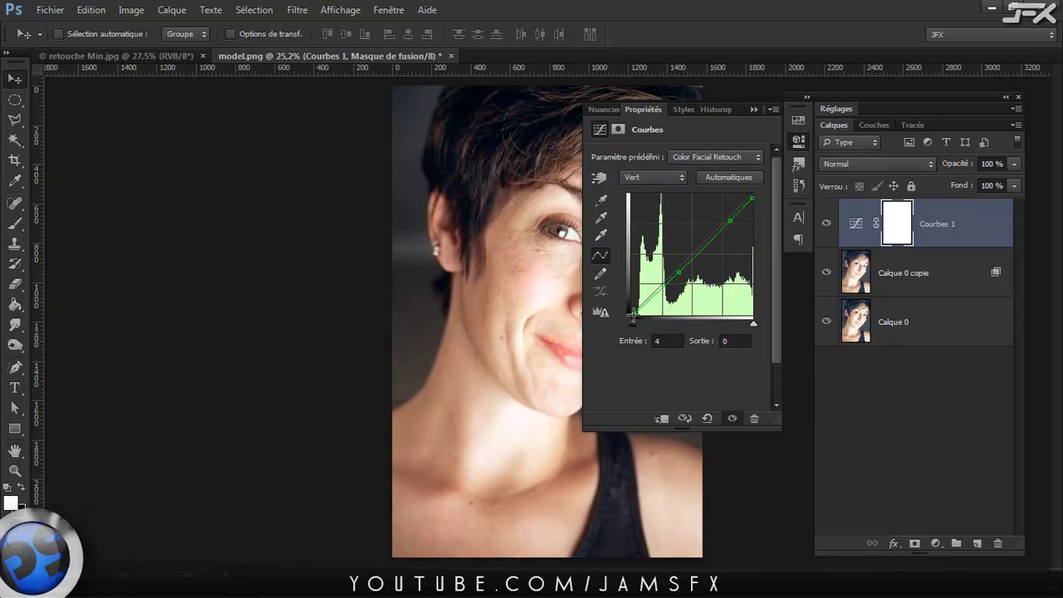
click(654, 341)
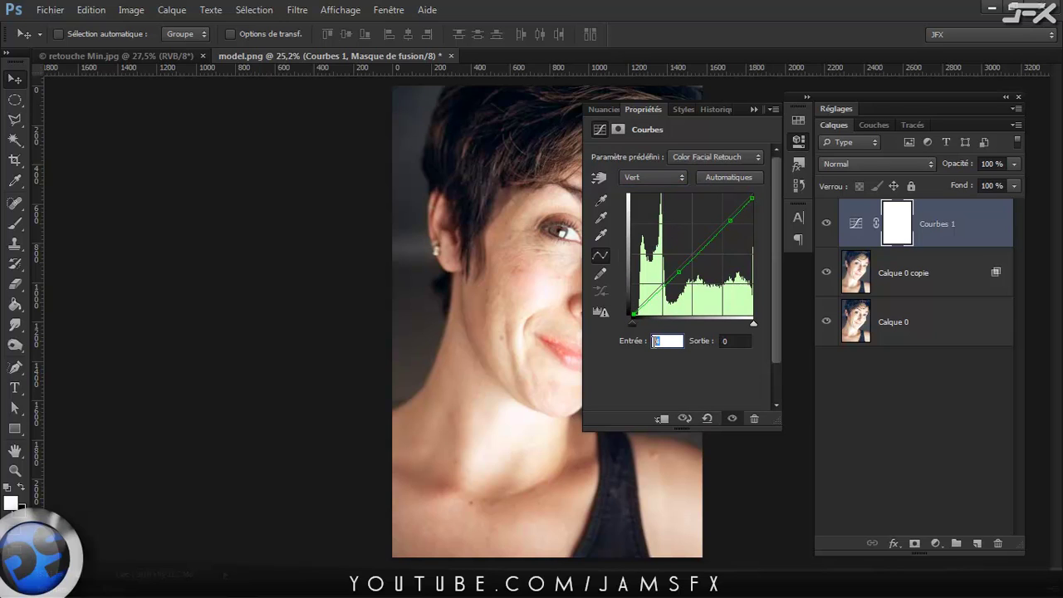
click(721, 341)
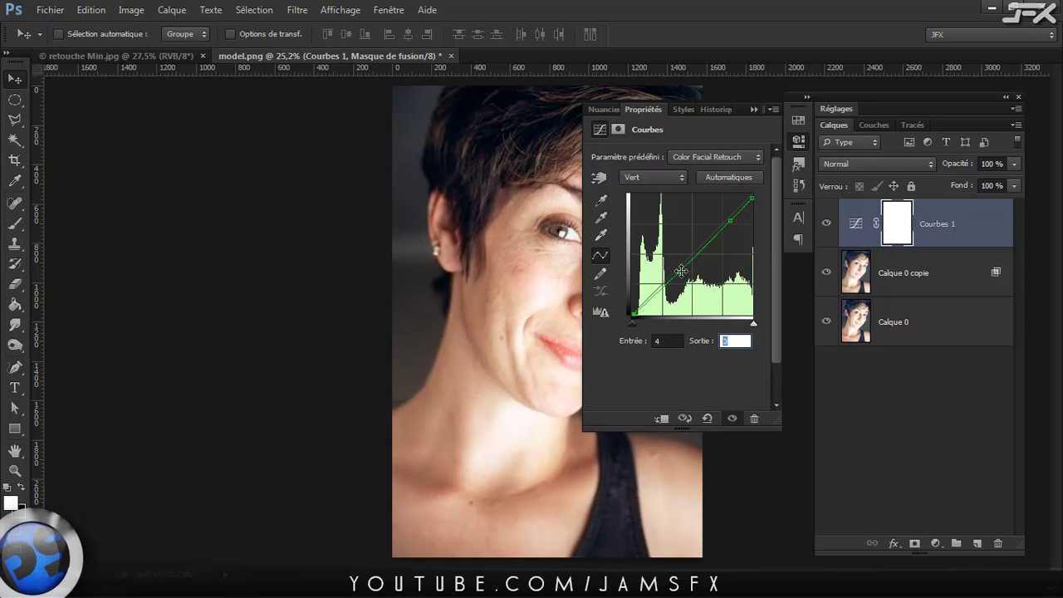
click(680, 271)
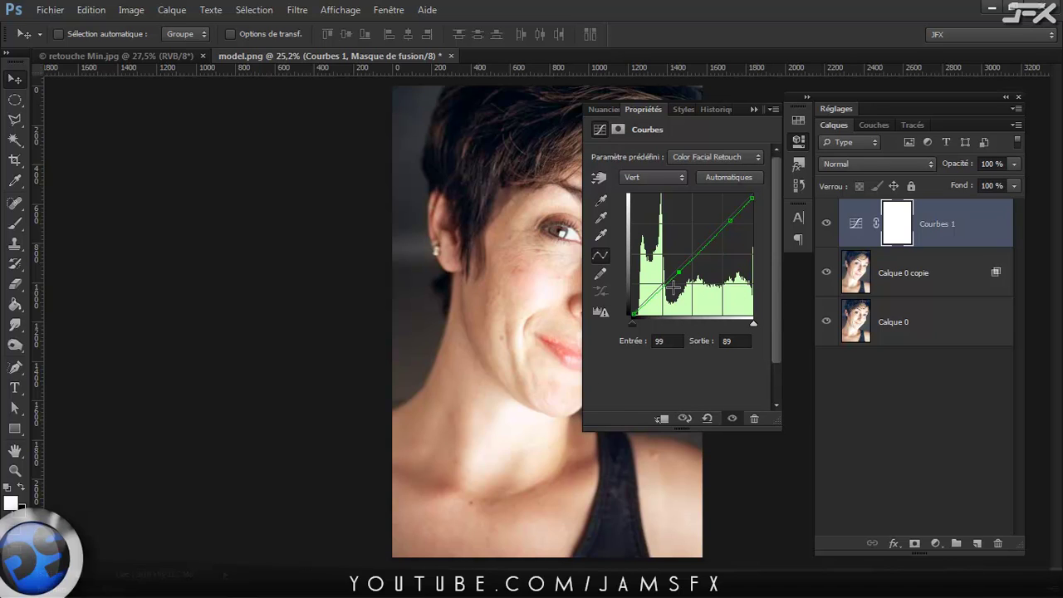
click(680, 341)
click(727, 341)
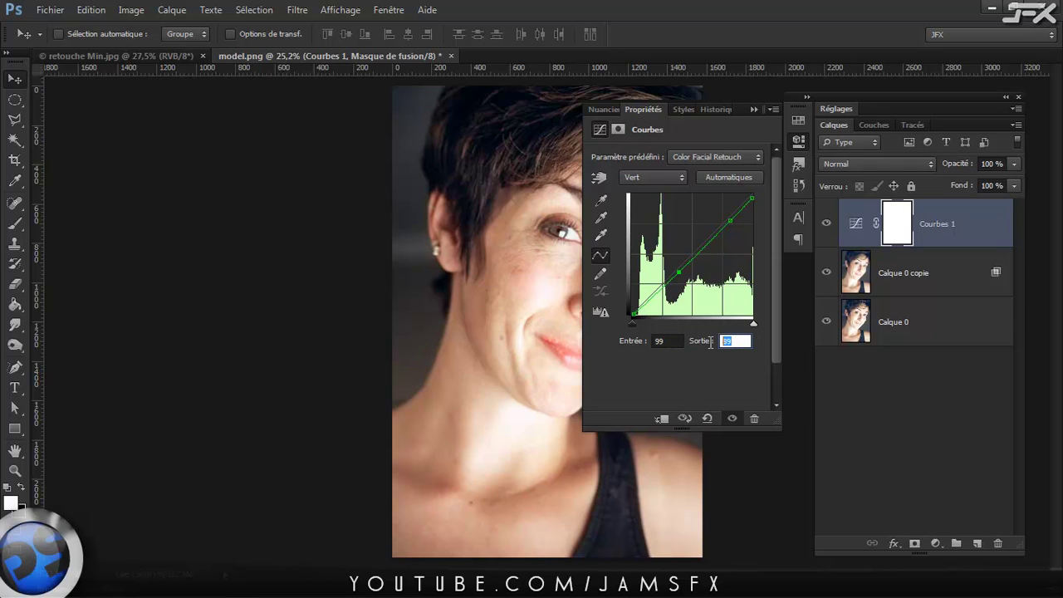
click(729, 220)
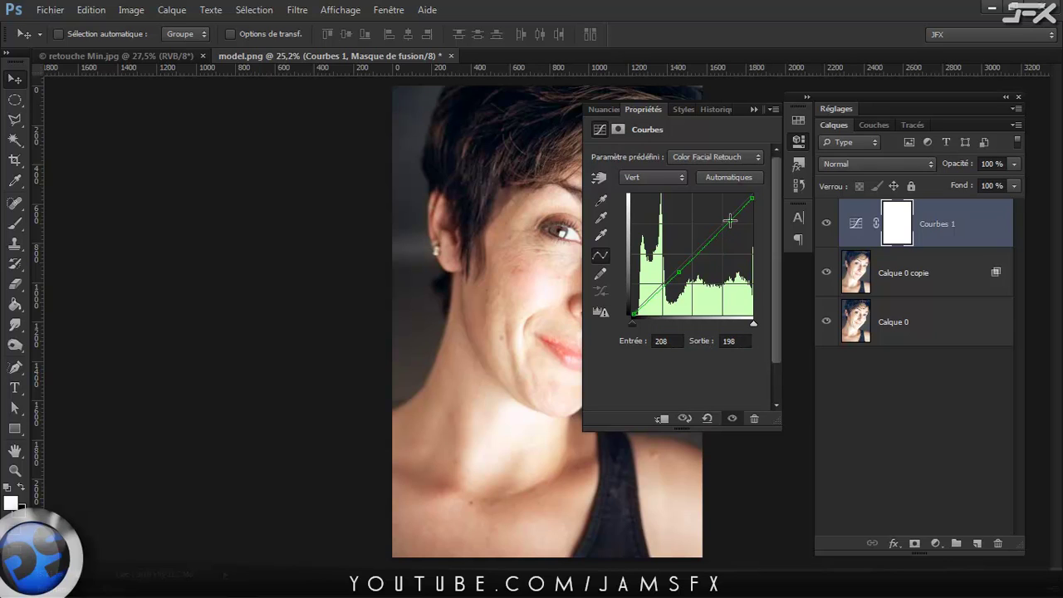
click(675, 341)
click(735, 341)
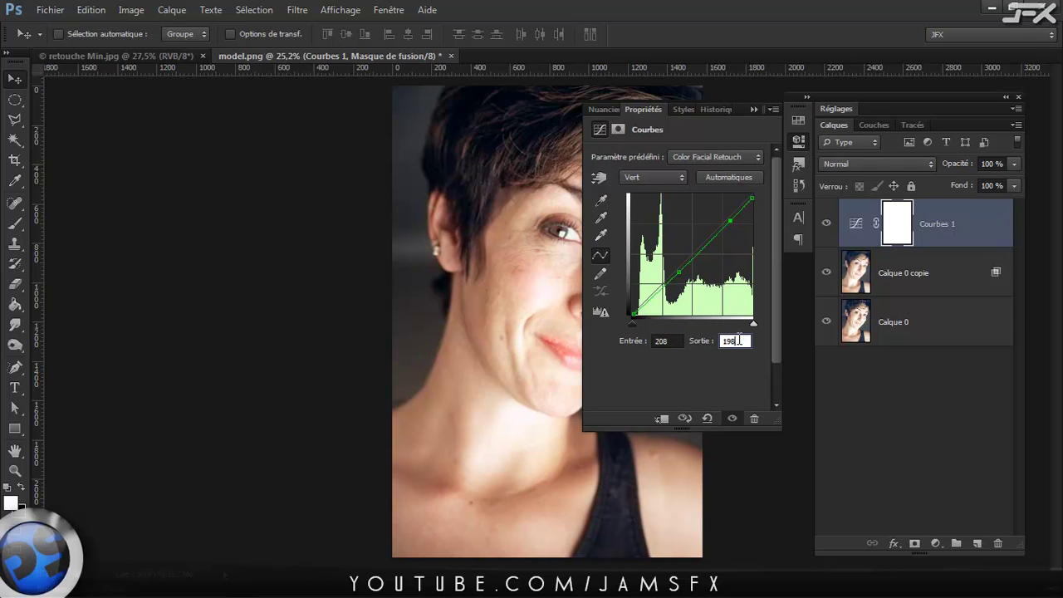
click(751, 200)
click(657, 341)
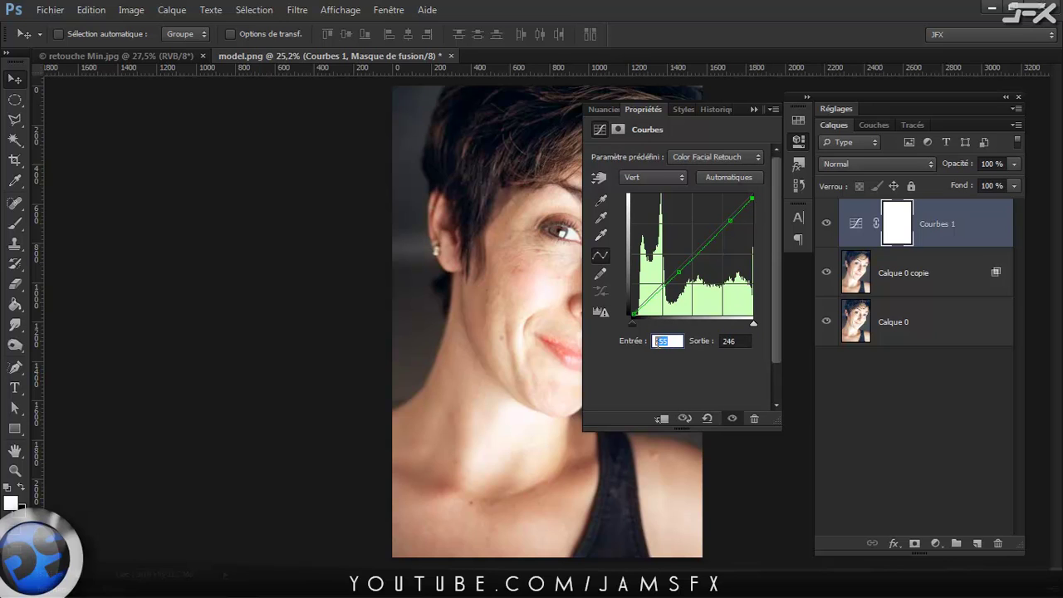
click(745, 341)
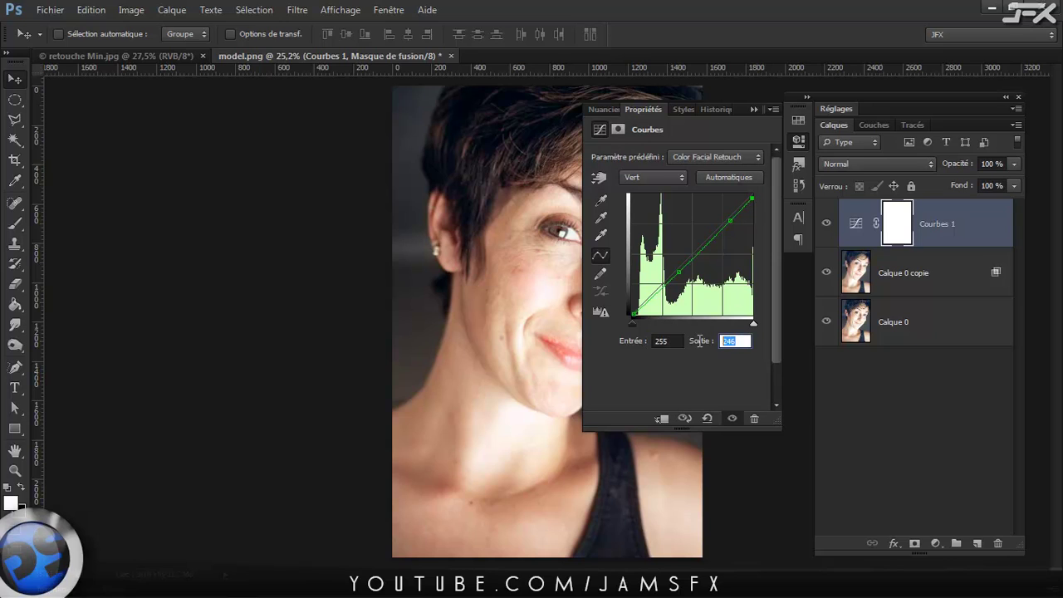
- Check the Entrée and Sortie values of each point on the Bleu channel's curve, from the shadows to the highlights
click(674, 178)
click(645, 233)
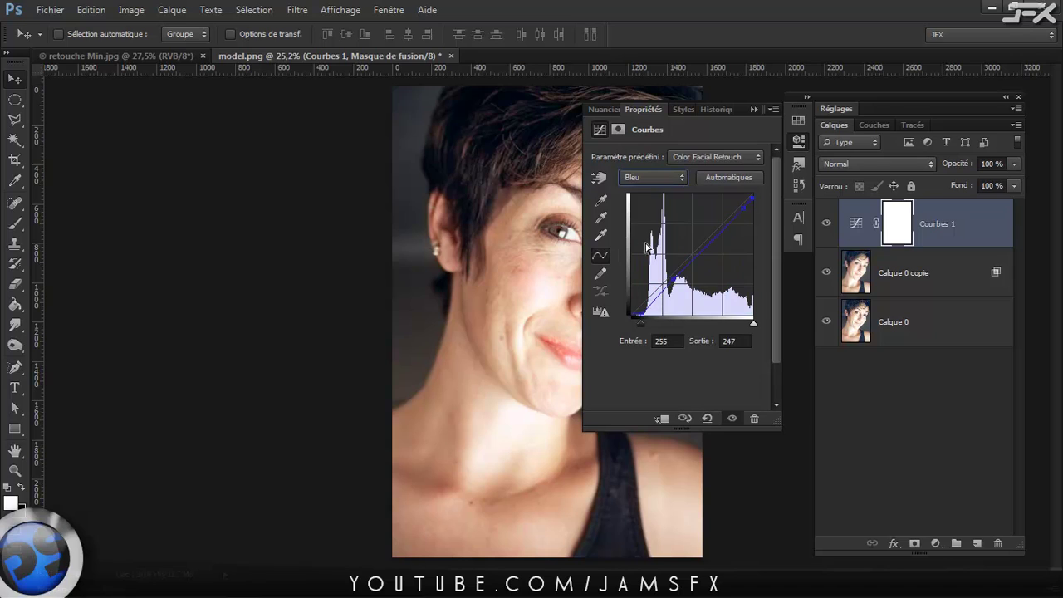
drag(640, 324, 649, 327)
click(656, 341)
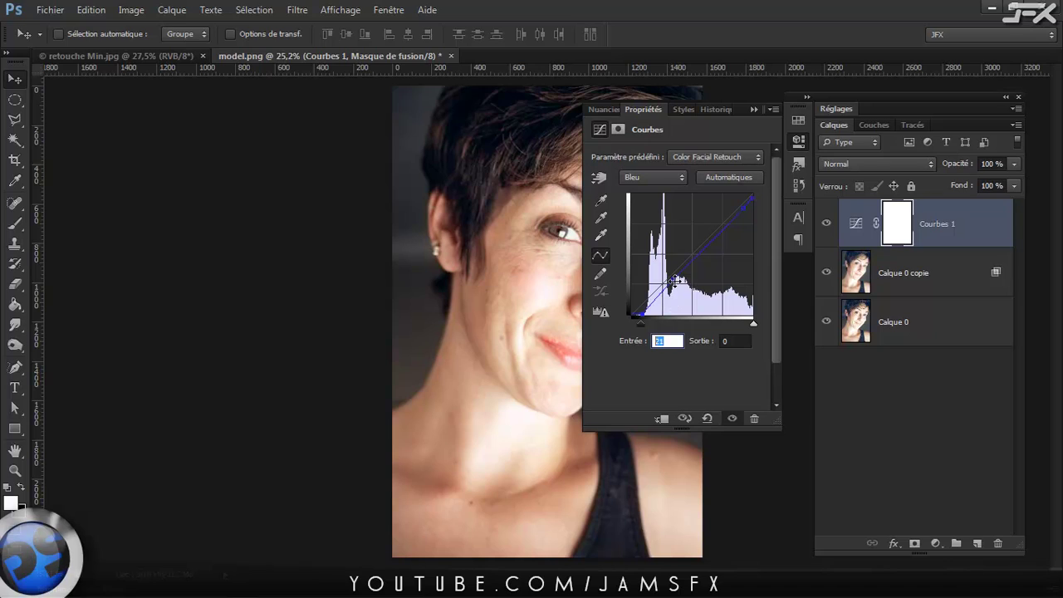
click(673, 280)
click(635, 341)
click(745, 210)
click(639, 342)
click(730, 341)
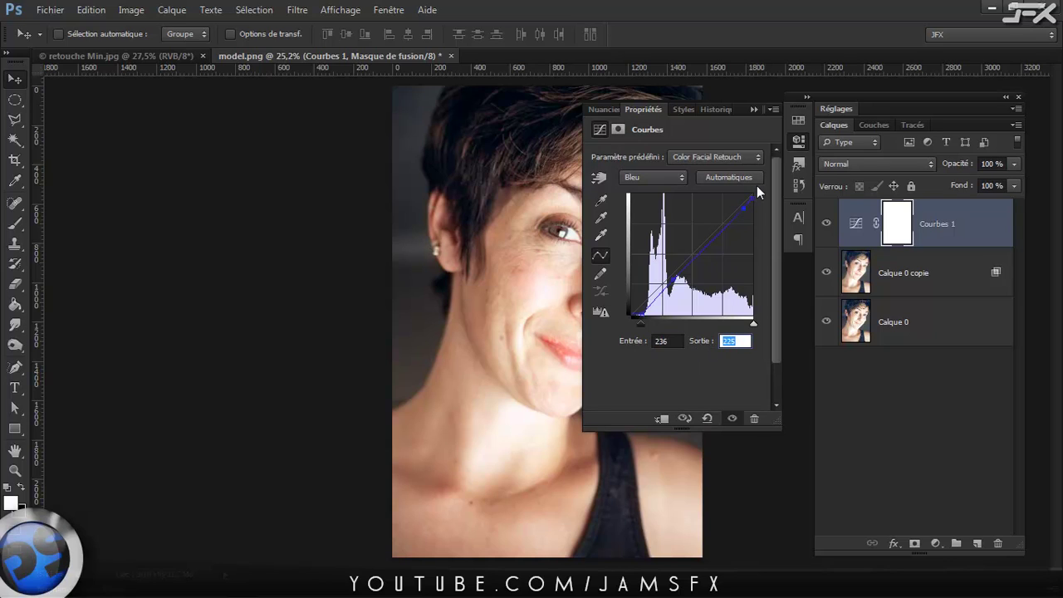
click(754, 198)
click(750, 340)
- Return to the composite RVB curve and check the Entrée and Sortie values of each of its points
click(657, 179)
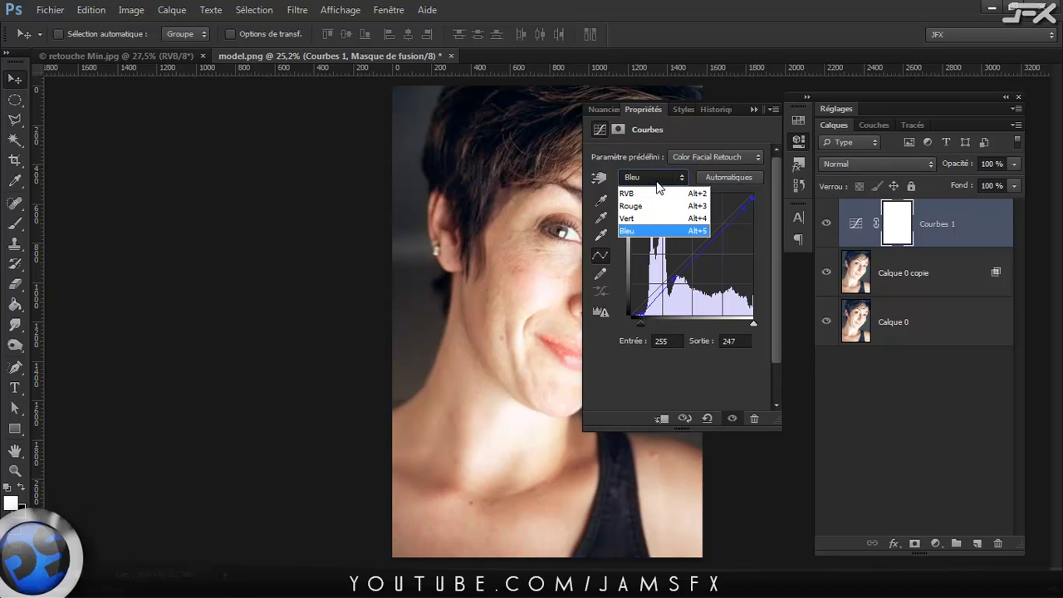
click(660, 193)
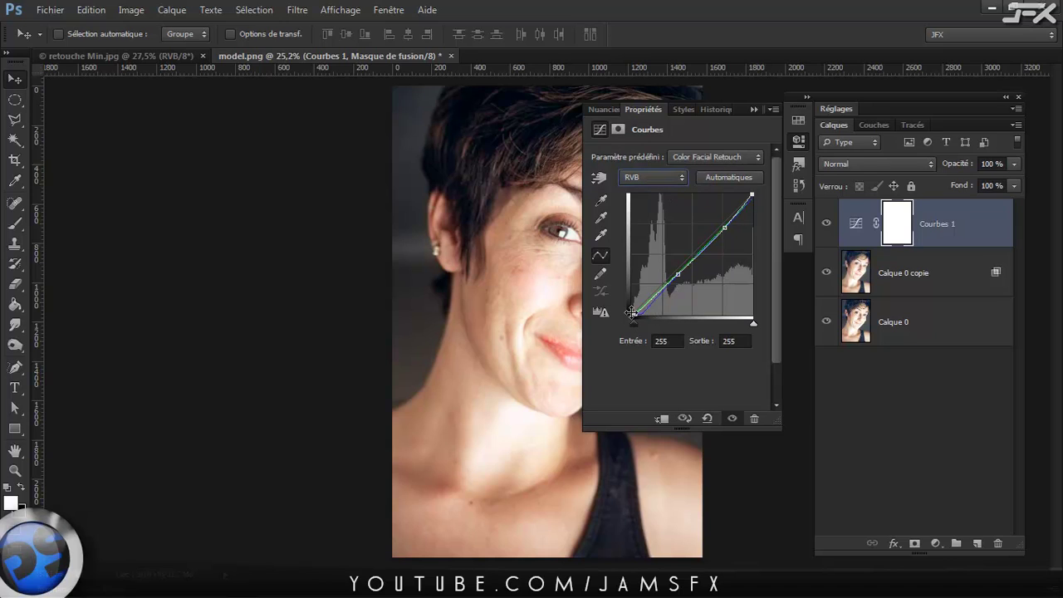
drag(631, 312, 634, 314)
click(666, 339)
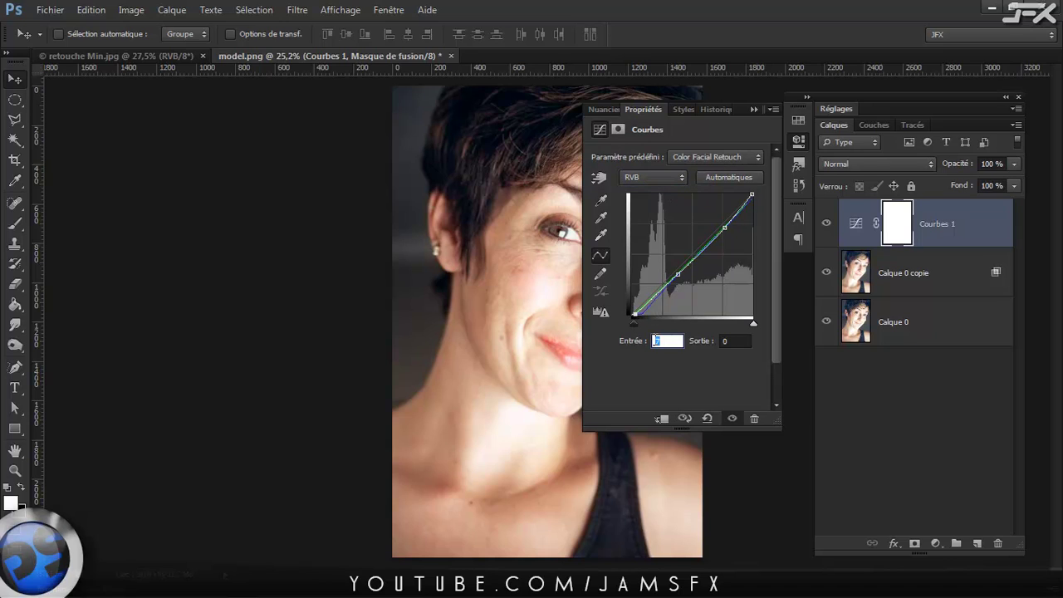
click(679, 274)
click(725, 226)
click(652, 340)
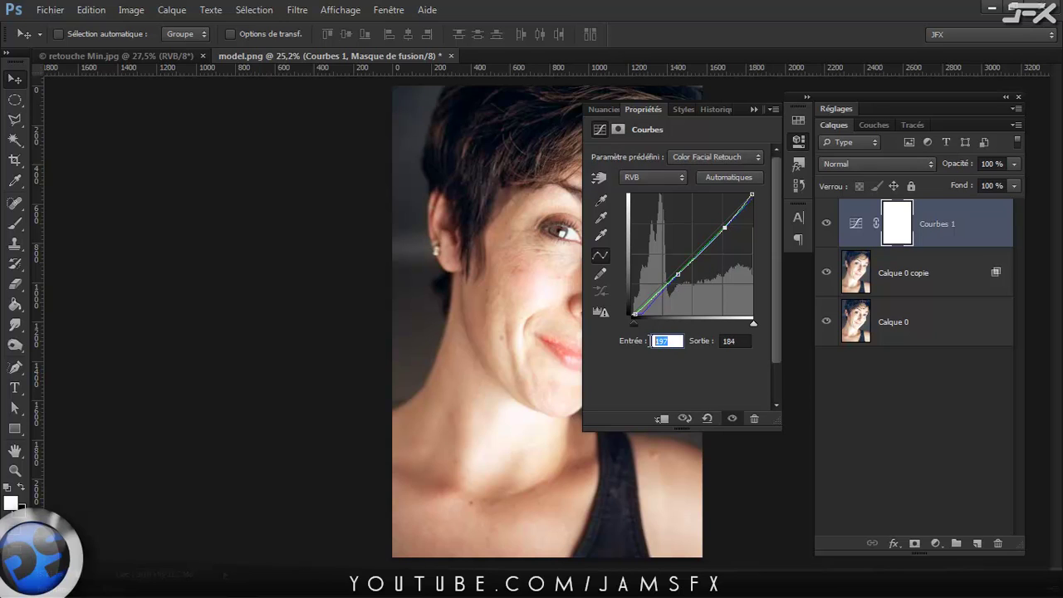
click(735, 342)
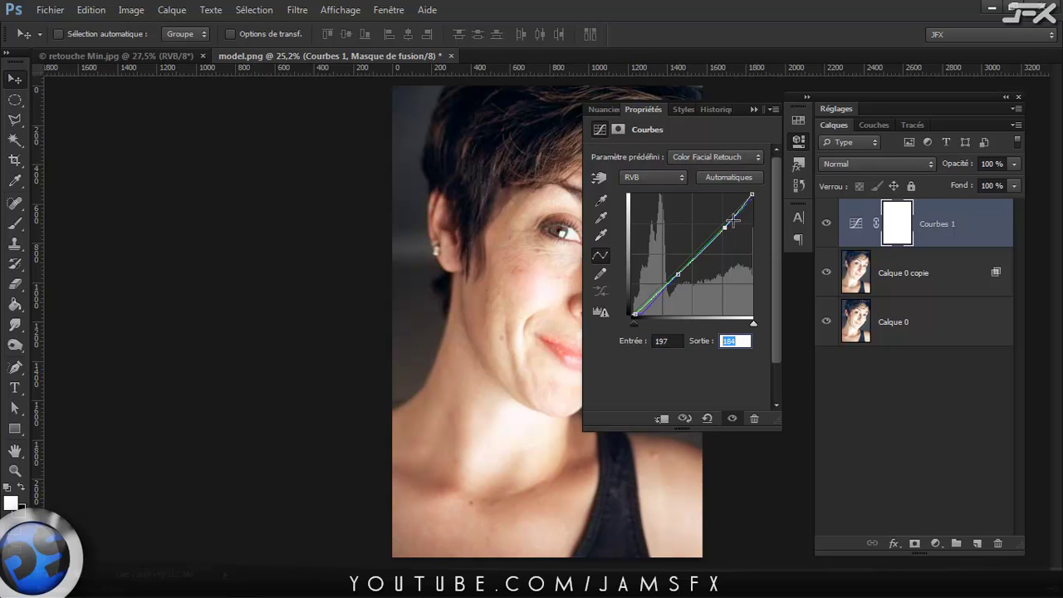
click(752, 194)
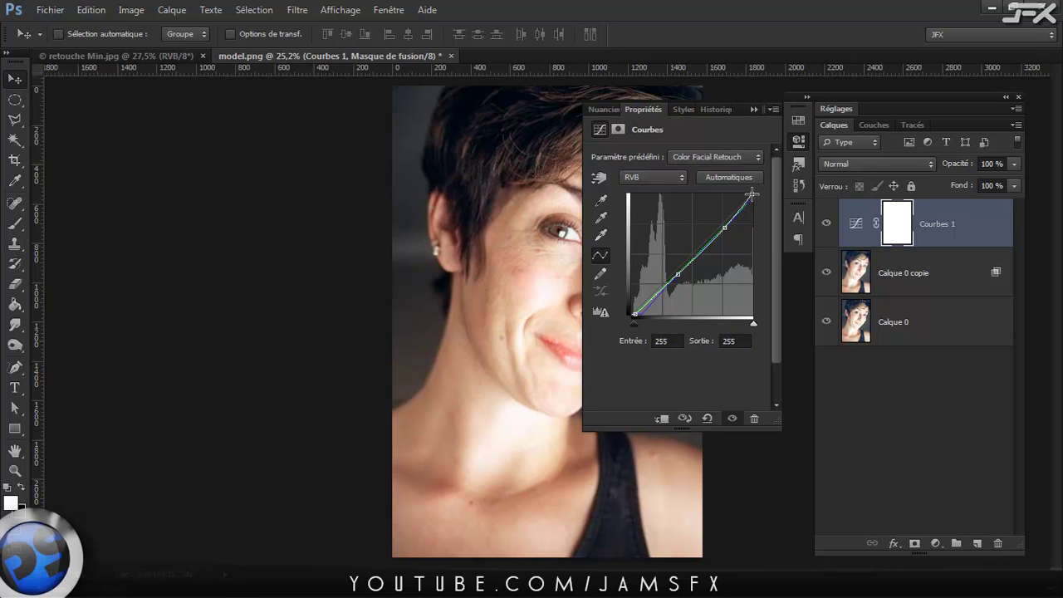
click(663, 342)
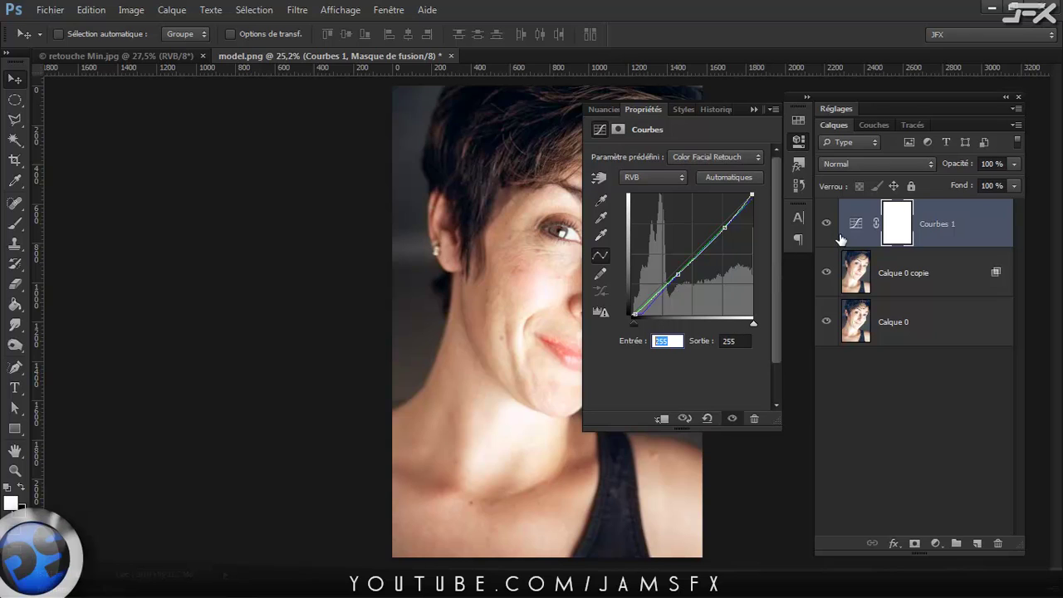
- Collapse the Courbes settings and compare the portrait with and without the Courbes 1 and Calque 0 copie layers
click(753, 109)
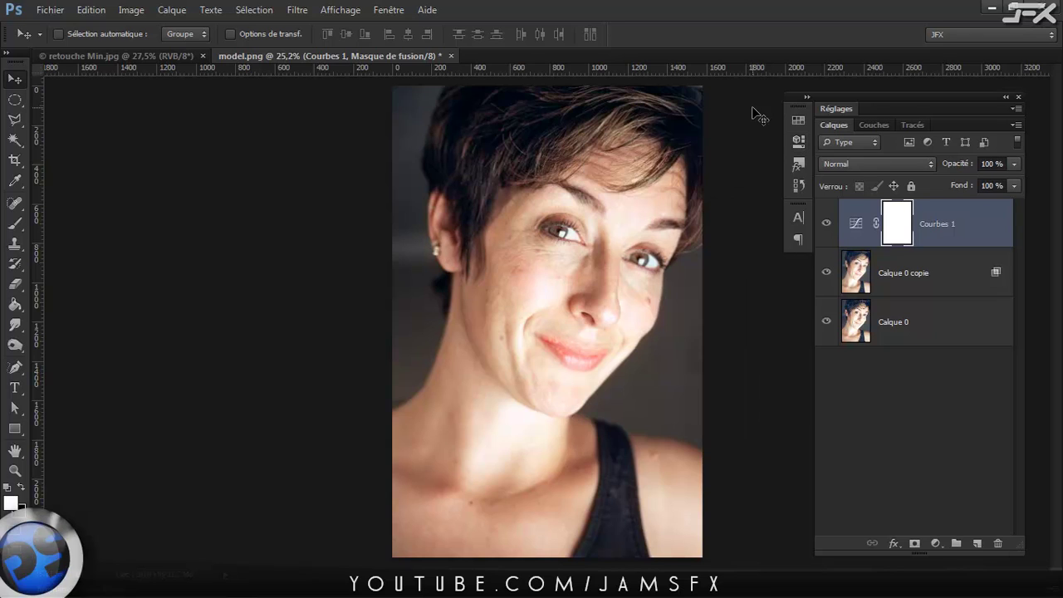
click(919, 291)
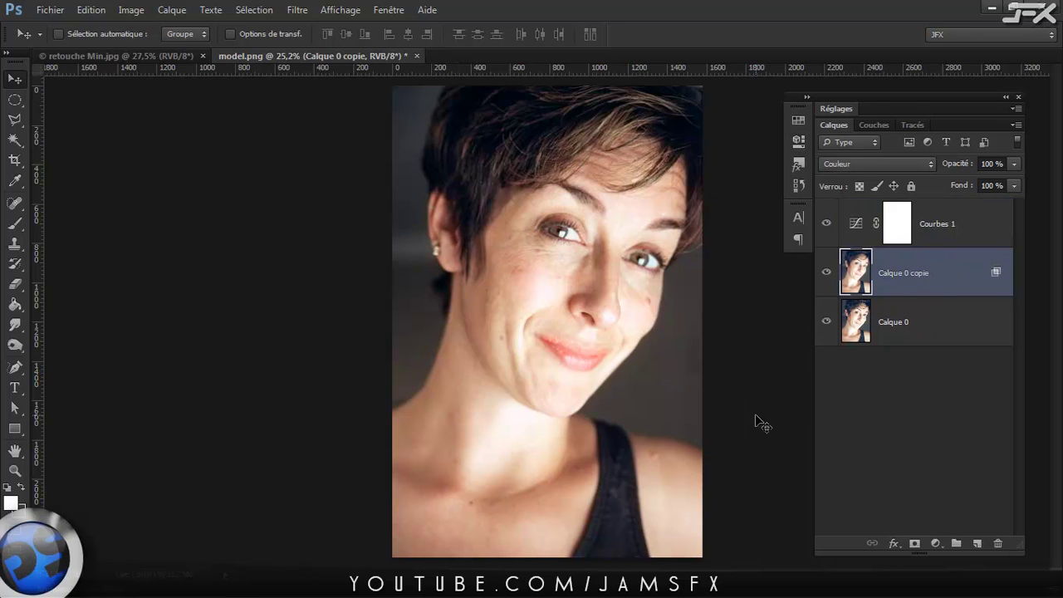
click(826, 224)
click(826, 319)
click(828, 285)
click(826, 321)
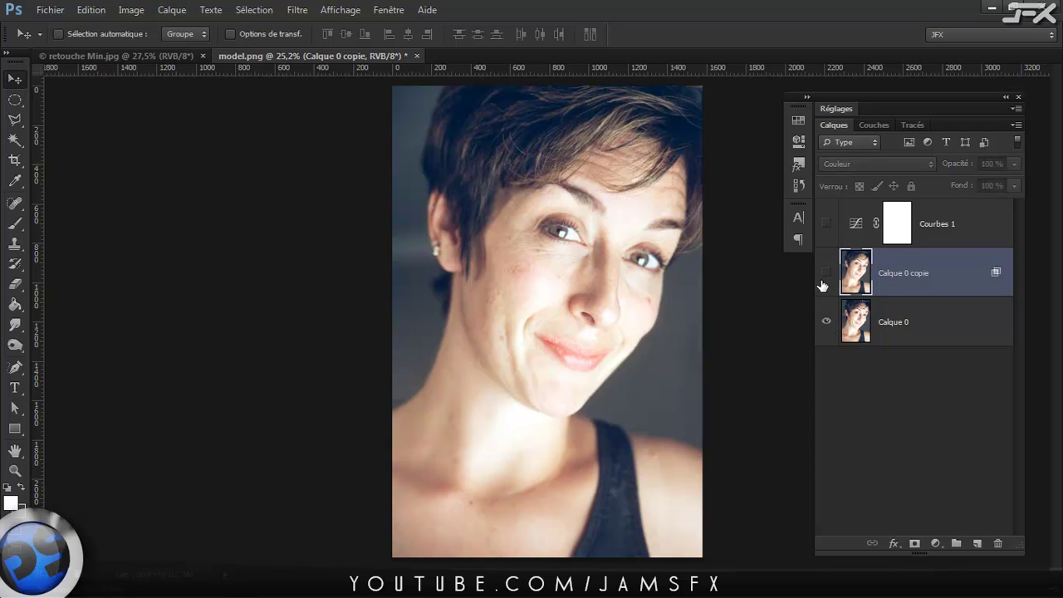
click(826, 276)
click(826, 224)
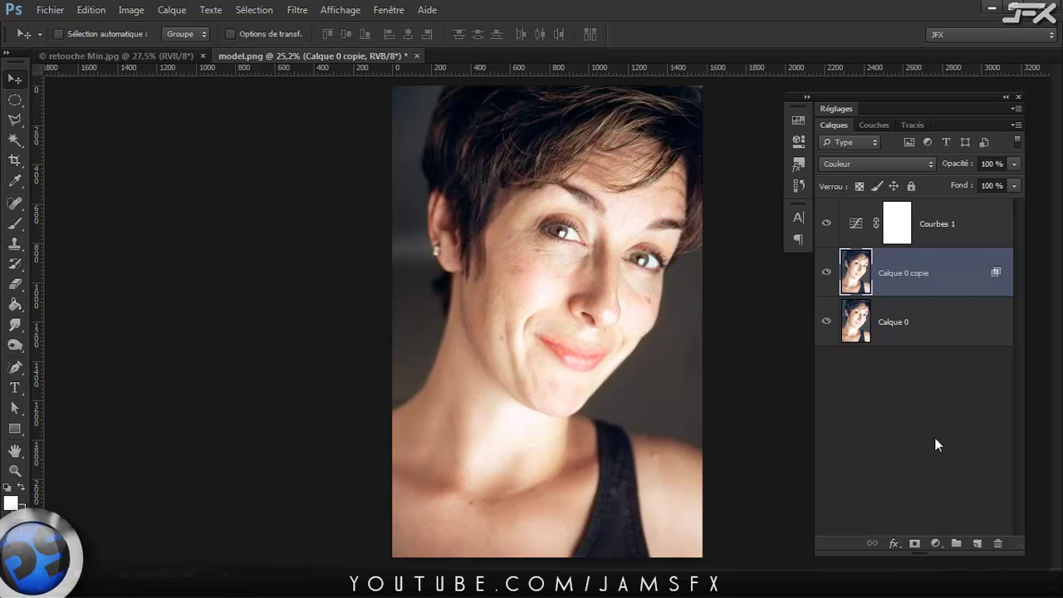
- Rename the Calque 0 copie layer as "flou bleu"
click(926, 319)
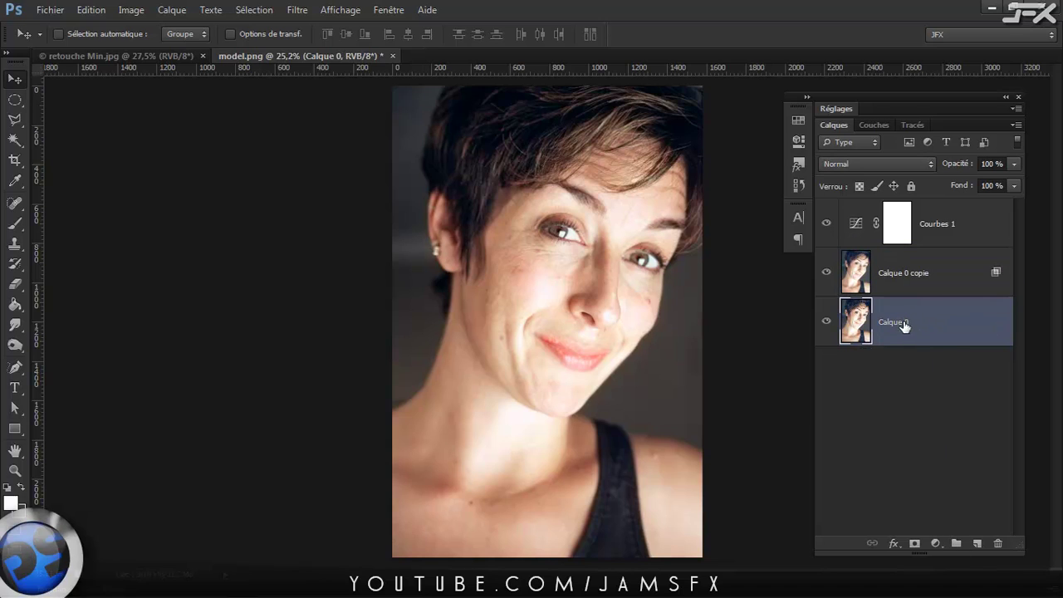
double_click(907, 273)
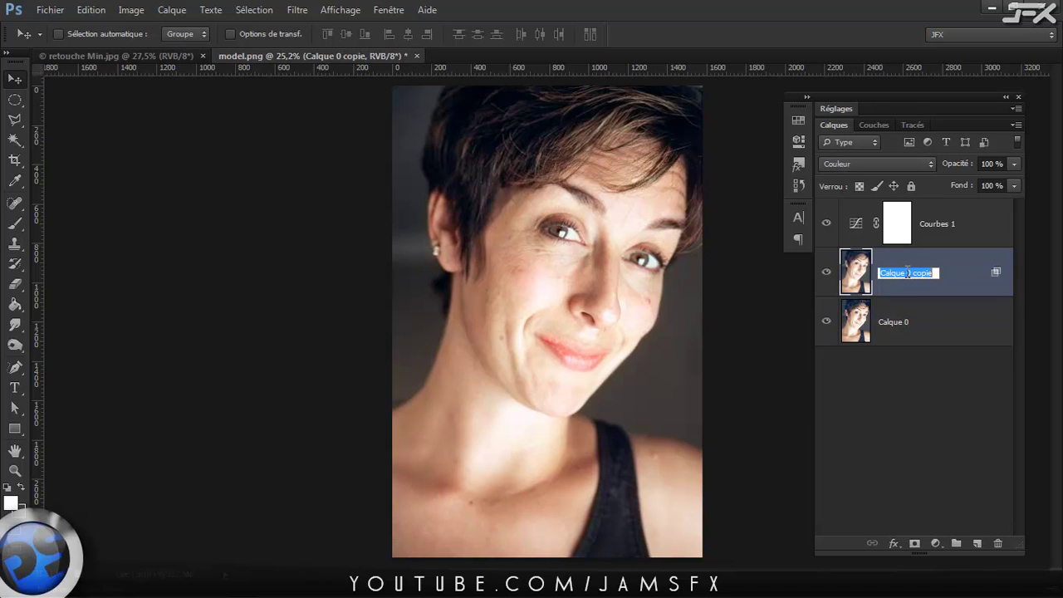
text(flou bleu)
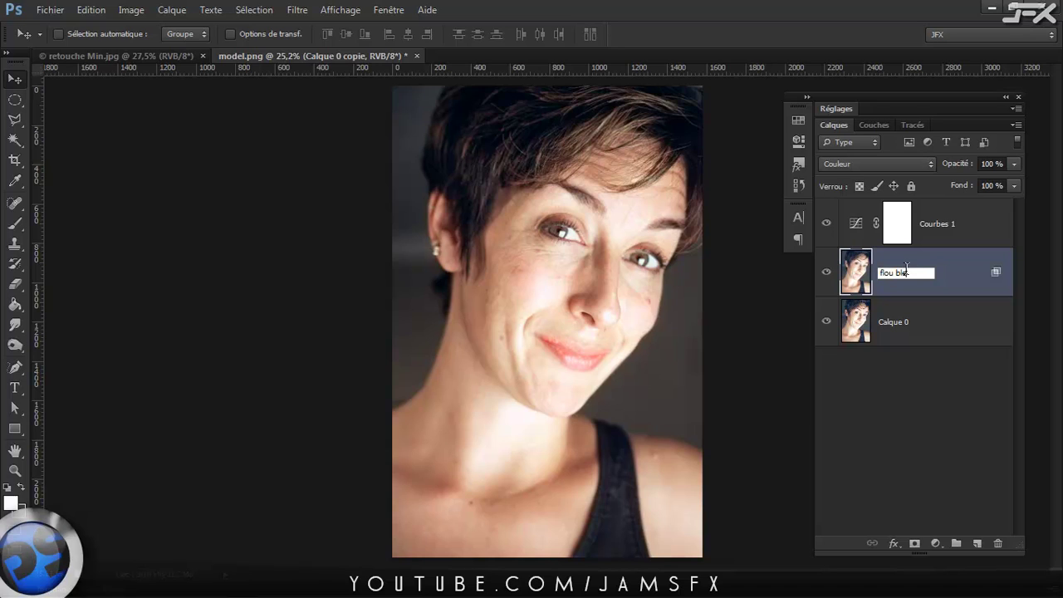
key(Return)
- Add a new empty layer directly above Calque 0 and activate the Spot Healing Brush for retouching on it
click(907, 328)
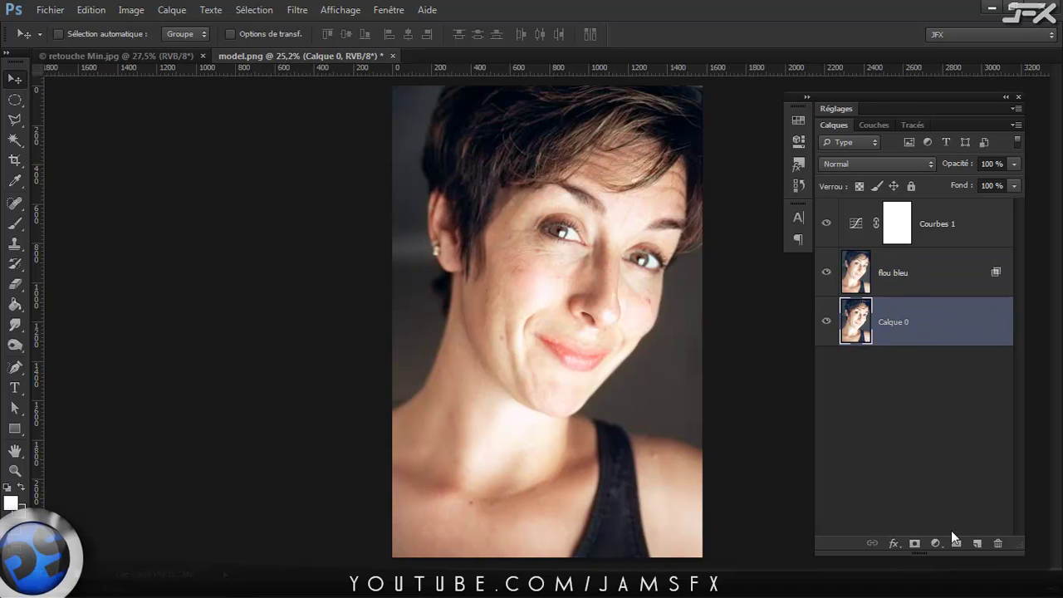
click(978, 544)
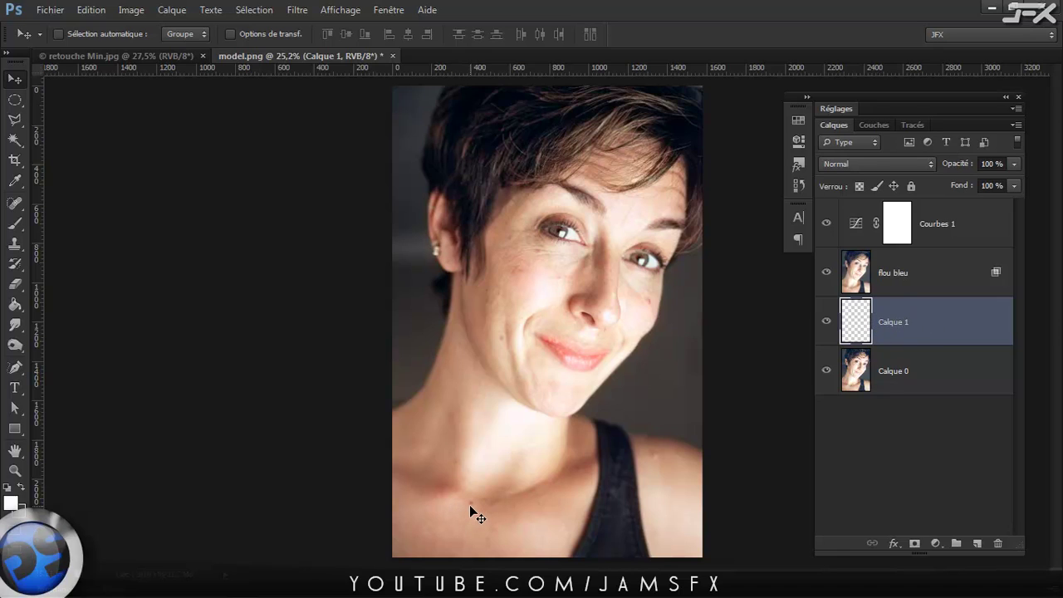
key(j)
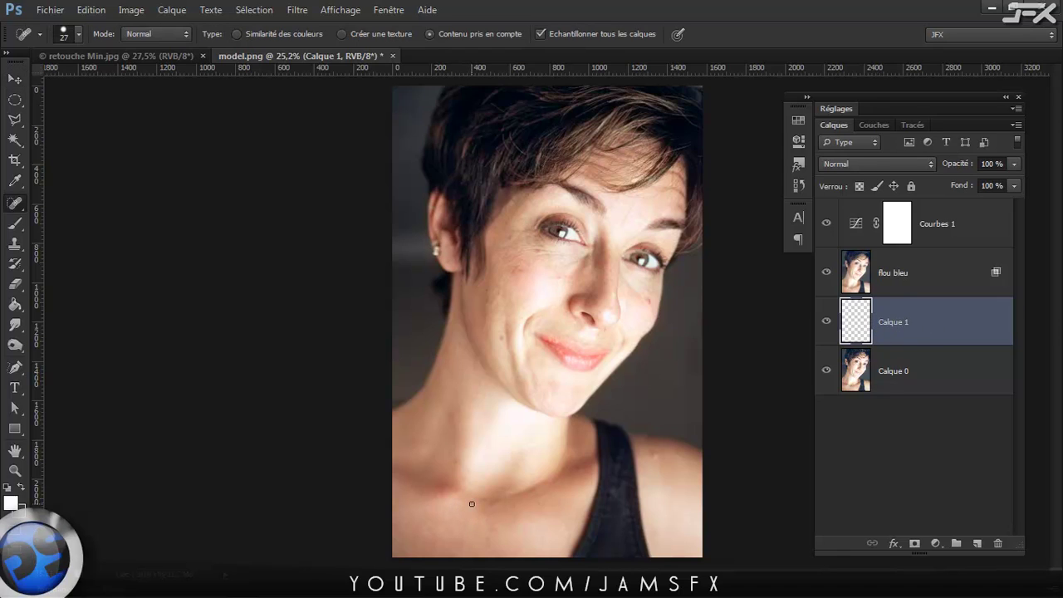
- Remove the moles and blemishes on the face, chest and shoulder with the Spot Healing Brush on Calque 1
click(24, 207)
click(68, 200)
scroll(601, 400, down, 1)
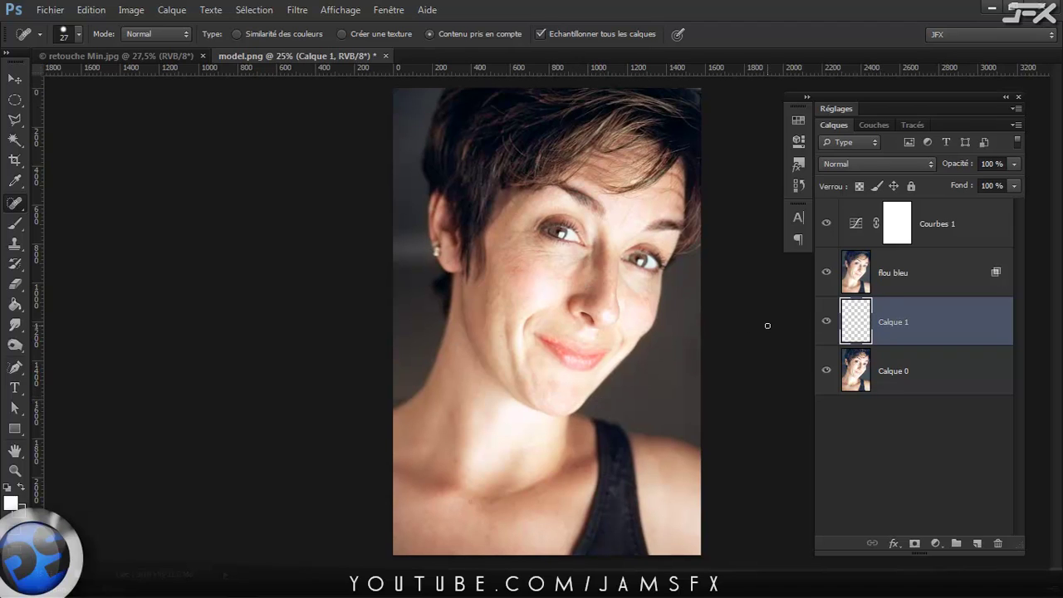
- Compare the portrait with and without the Calque 1 healing layer, leaving the layer shown
click(826, 323)
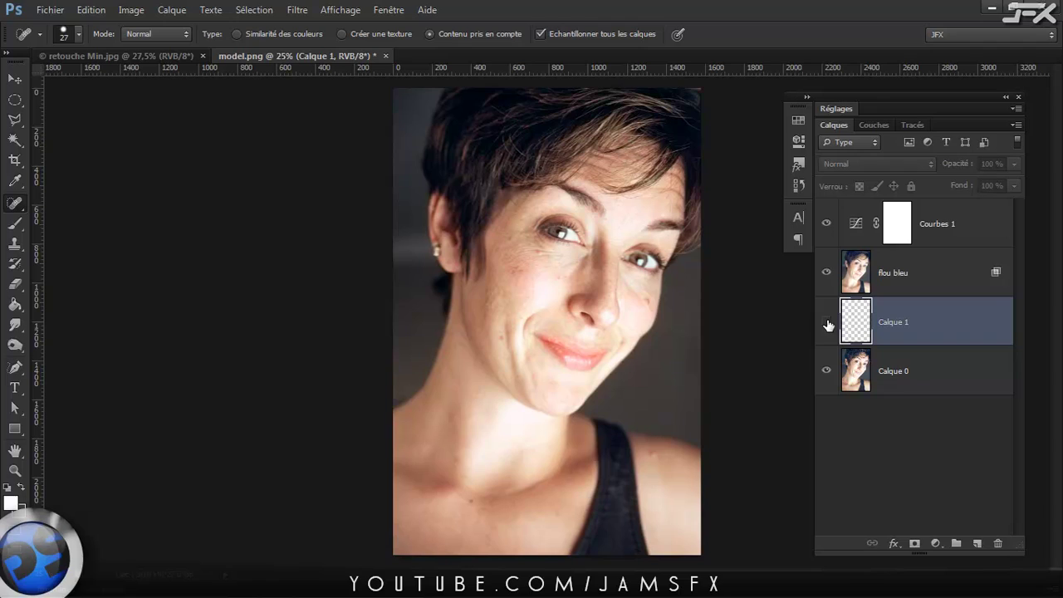
click(826, 322)
click(826, 322)
click(826, 322)
- Duplicate the flou bleu, Calque 1 and Calque 0 layers together and merge the three copies into one layer
click(933, 287)
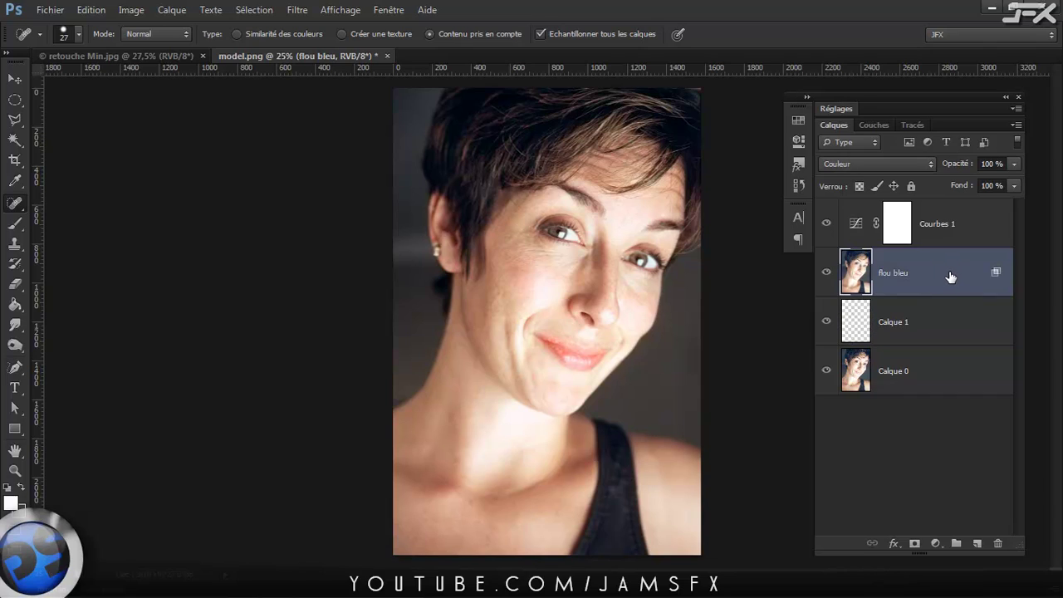
shift+click(943, 372)
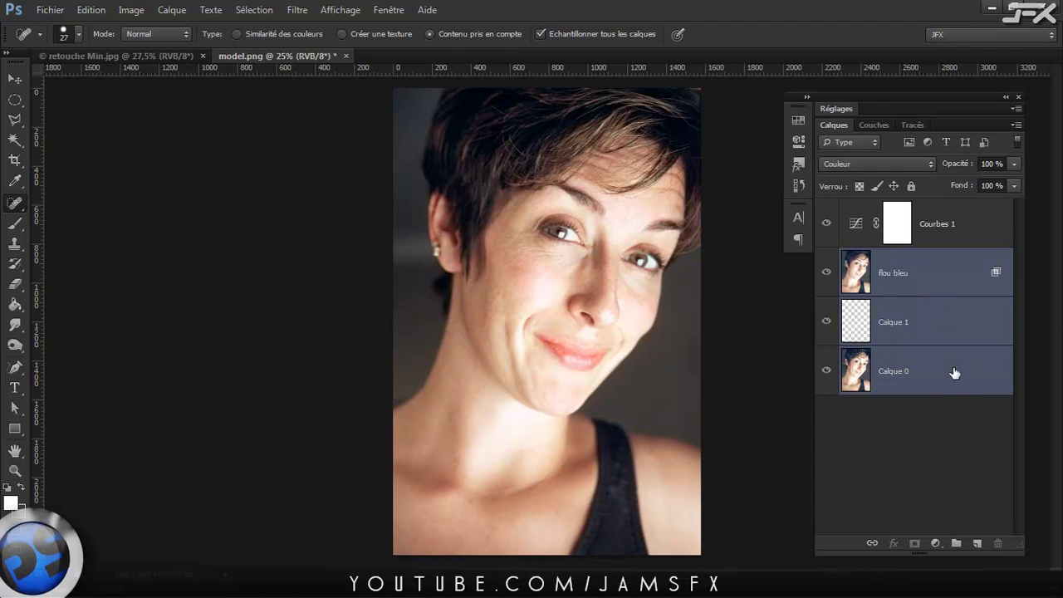
drag(954, 303, 980, 546)
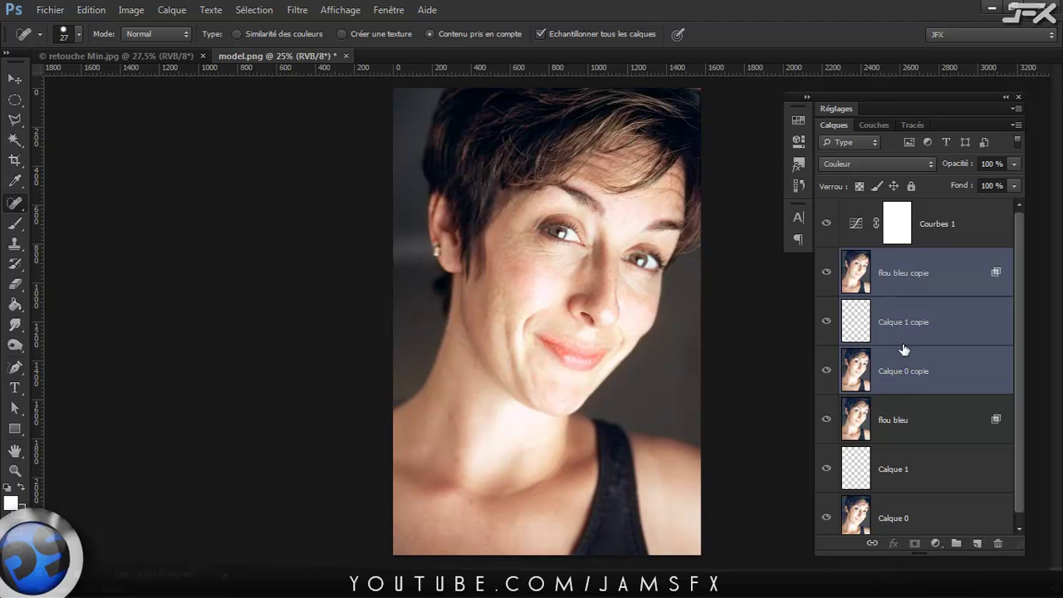
right_click(920, 293)
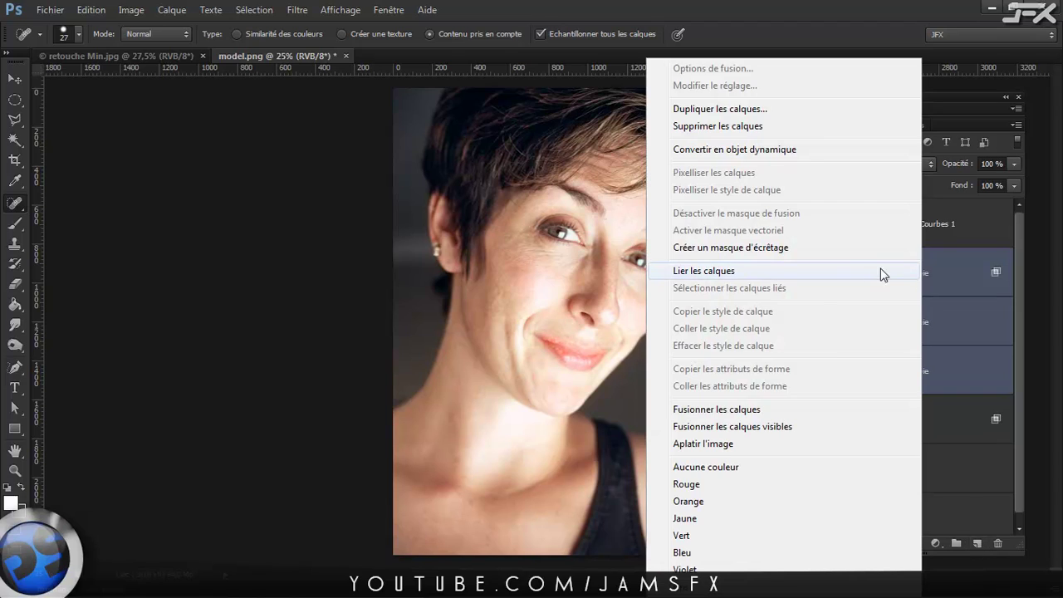
click(758, 412)
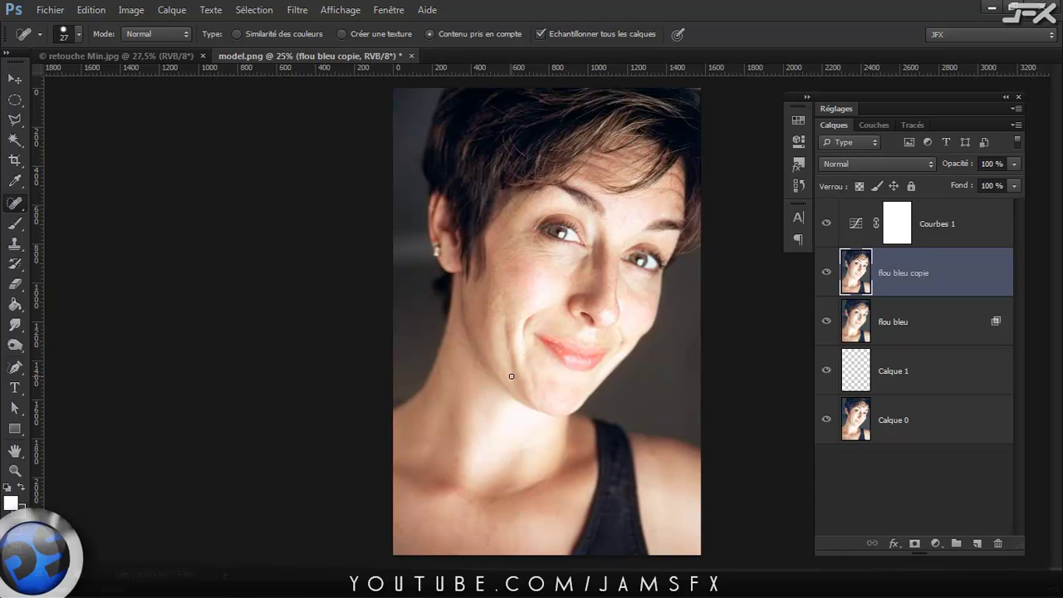
- Set up the Polygonal Lasso in add-to-selection mode with a 0 px feather for selecting on the face
key(l)
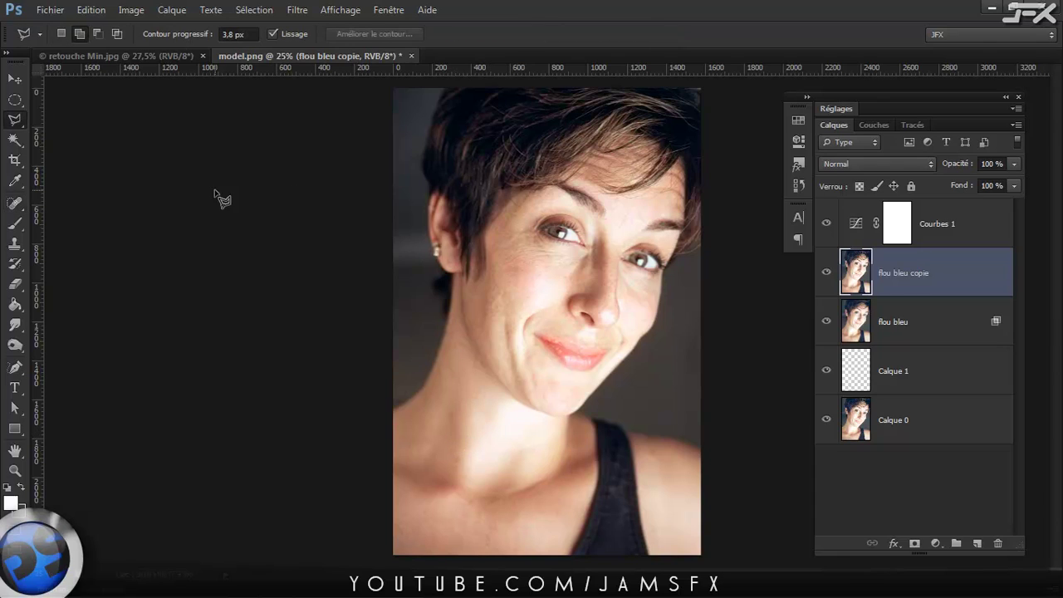
right_click(18, 125)
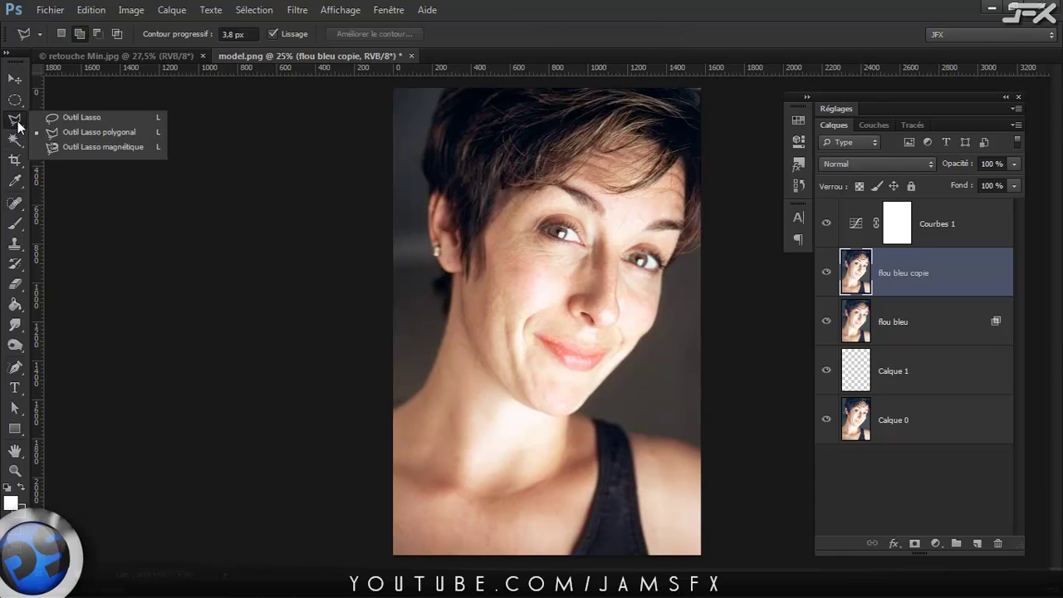
click(465, 40)
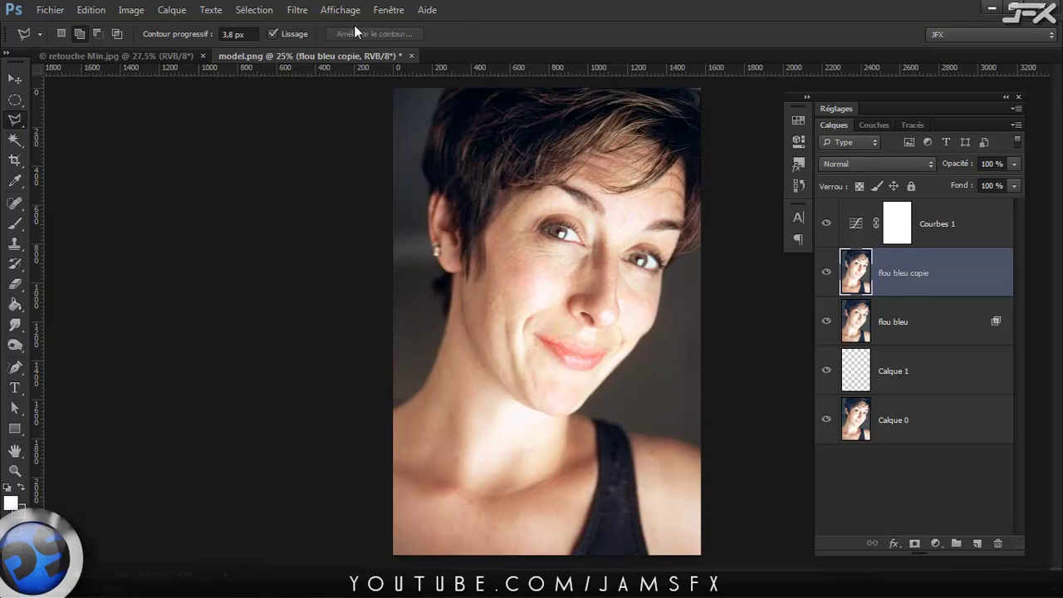
double_click(227, 34)
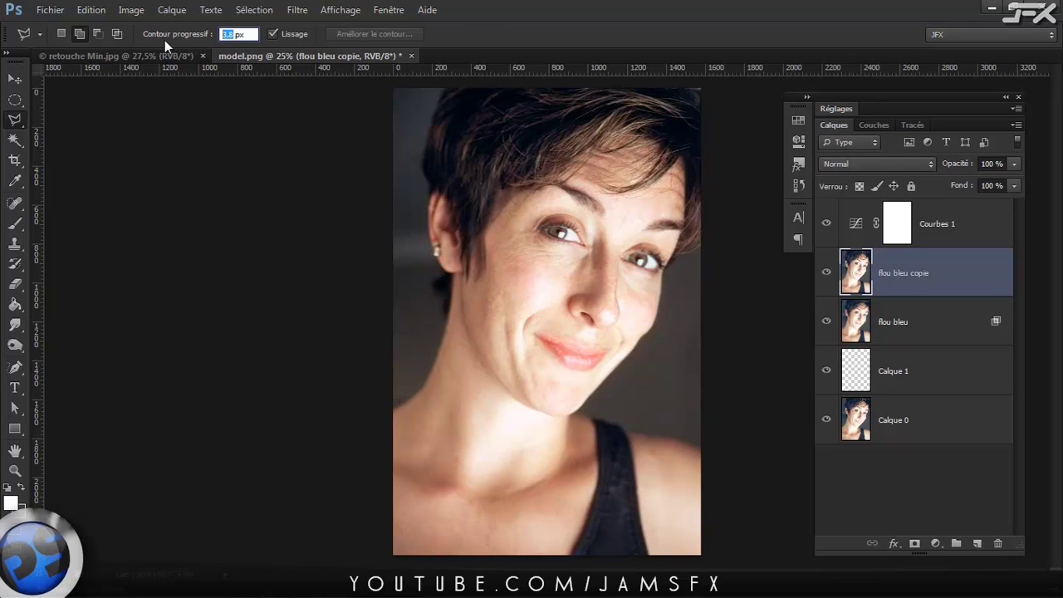
text(0)
key(Return)
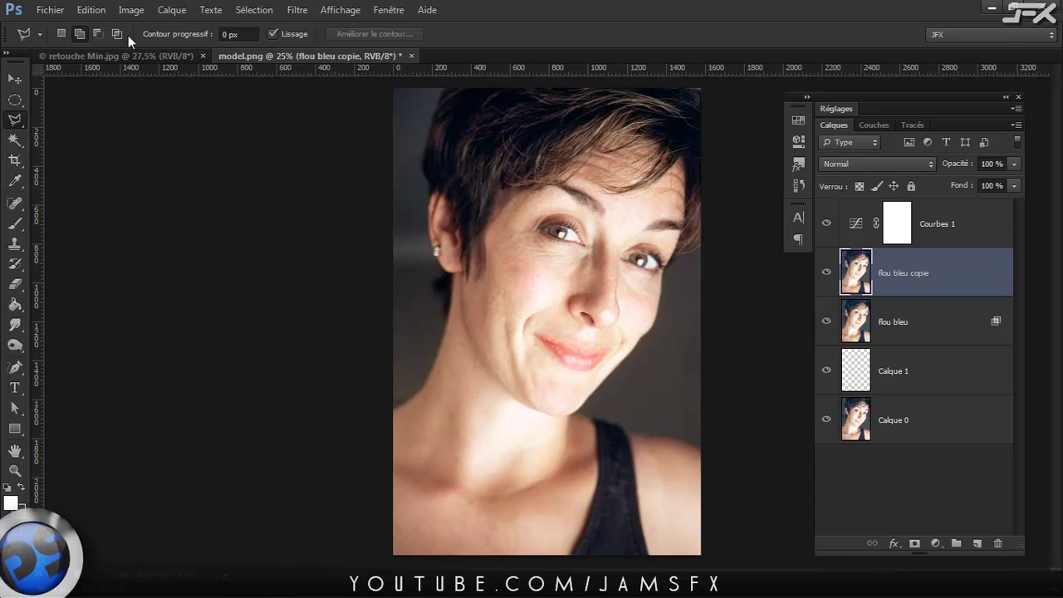
click(76, 34)
scroll(579, 320, up, 3)
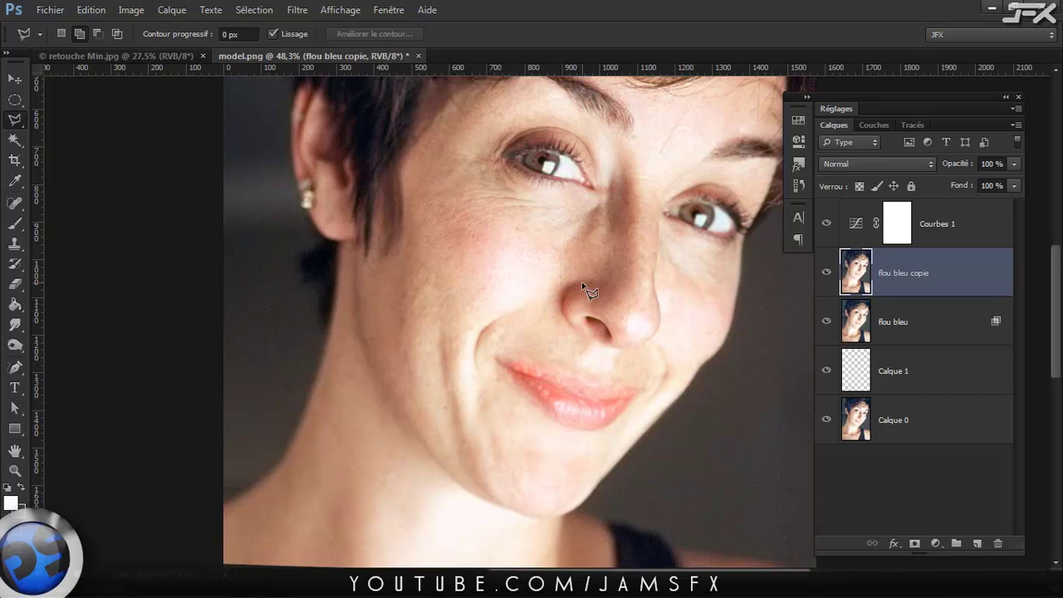